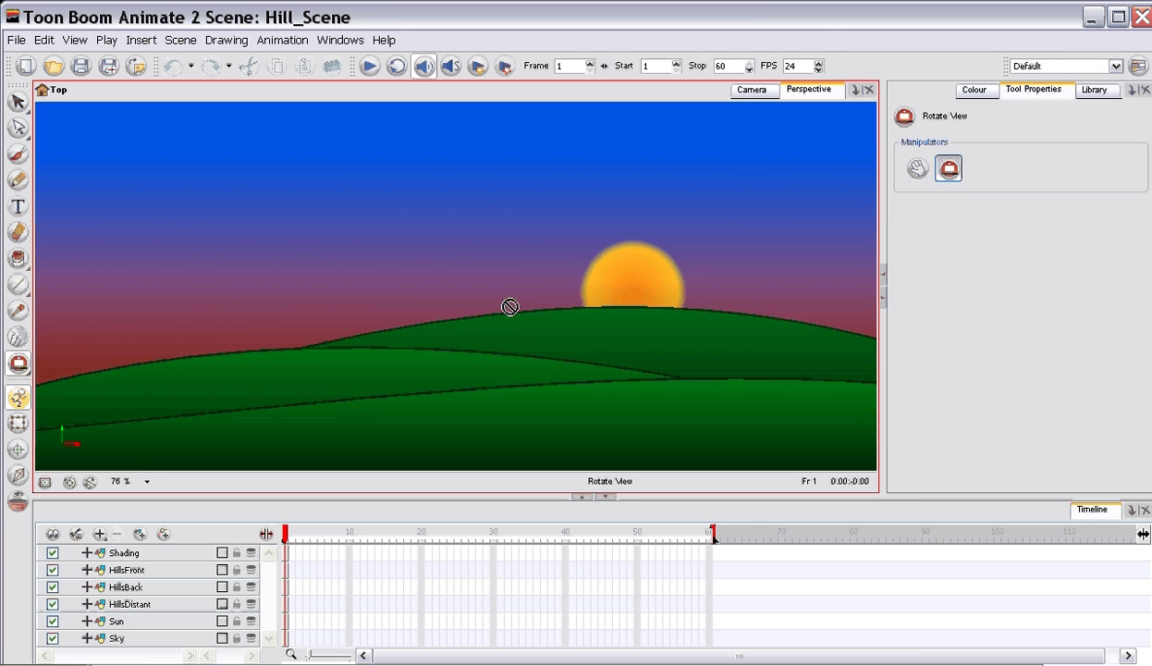
Apply the Compositing workspace from the Windows > Workspace menu.
left_click(333, 40)
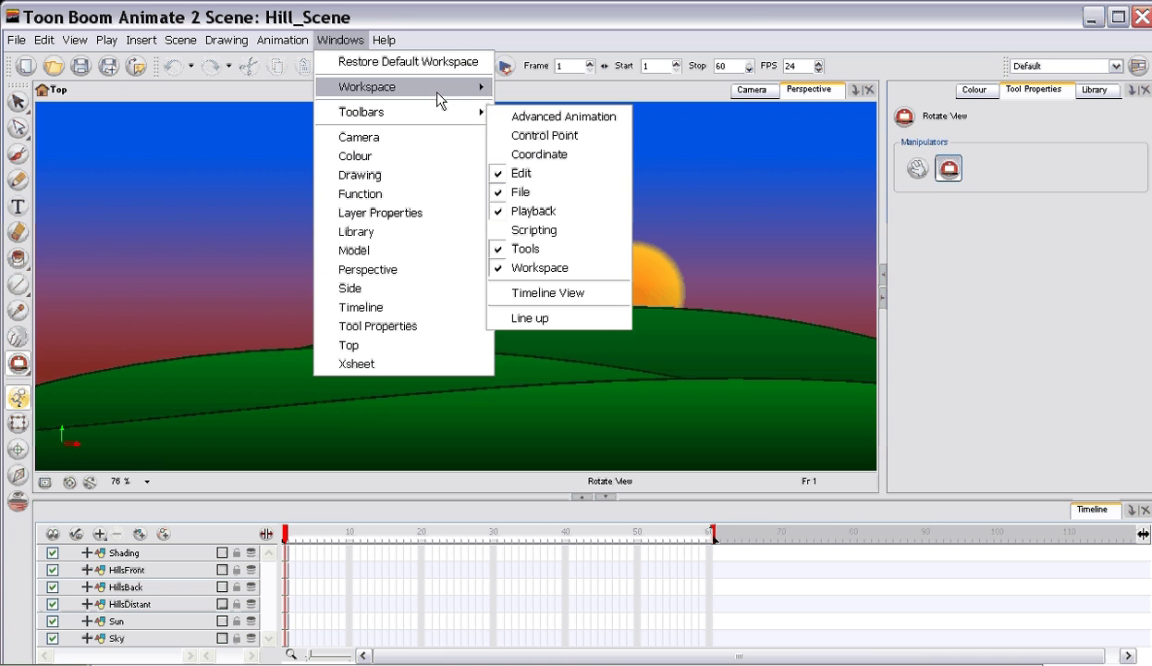
mouse_move(424, 89)
mouse_move(547, 118)
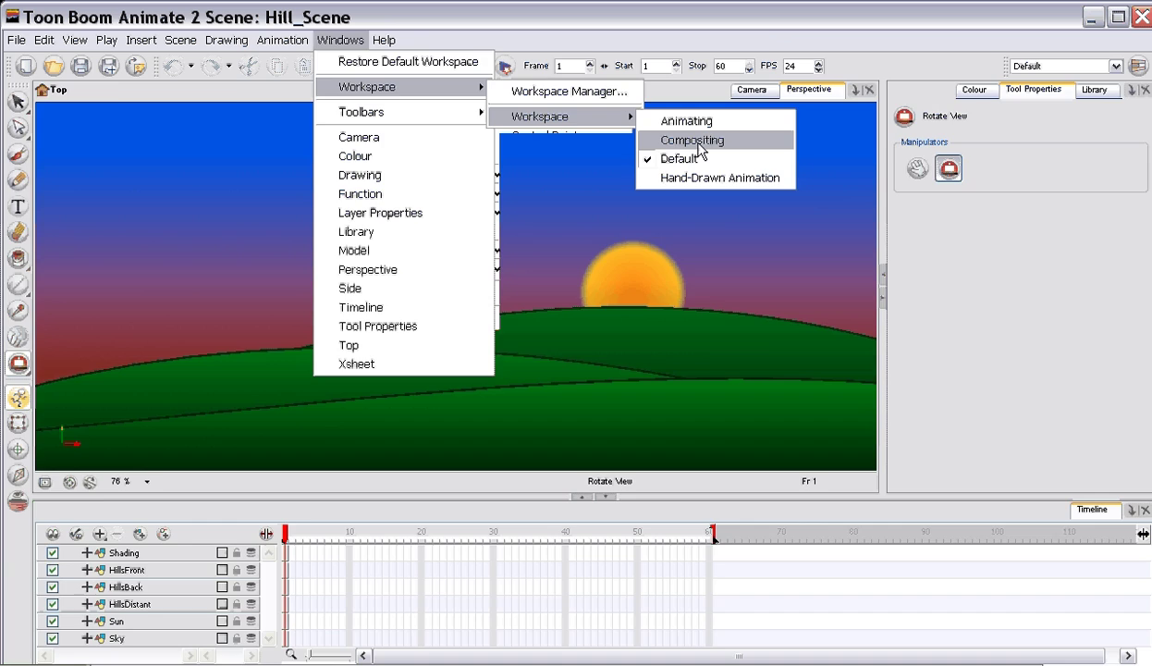
left_click(700, 150)
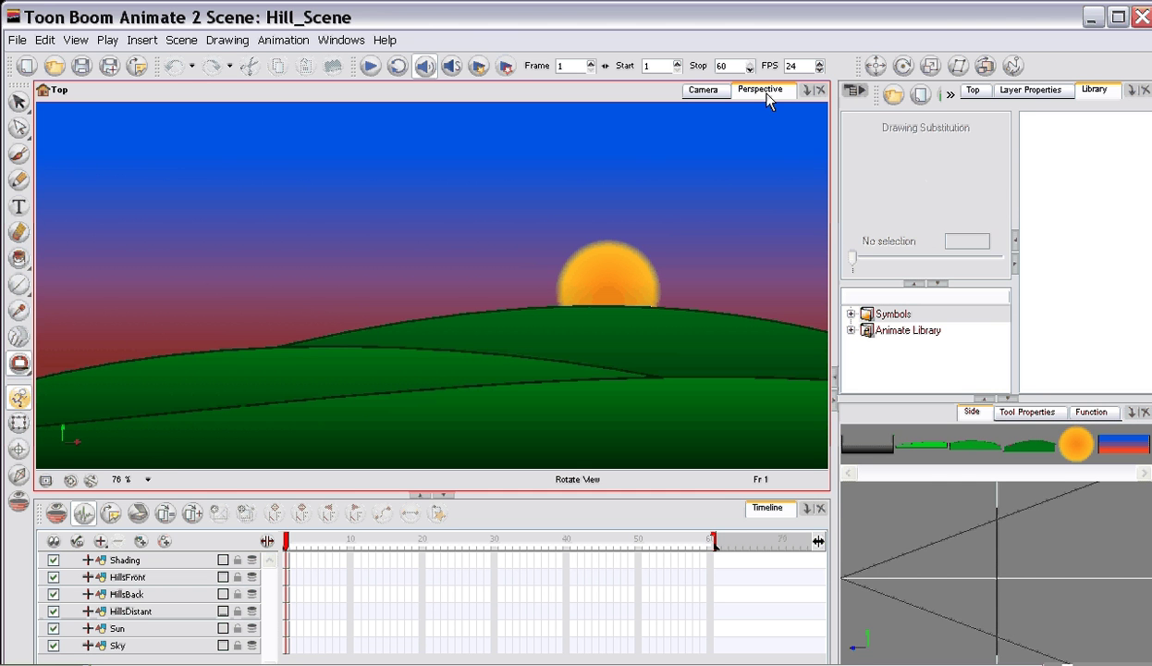
Orbit the Perspective view with Rotate View to see the scene at an angle.
mouse_move(766, 95)
left_mouse_down()
mouse_move(712, 98)
mouse_move(793, 100)
mouse_move(36, 353)
mouse_move(767, 101)
left_mouse_up()
left_click(804, 90)
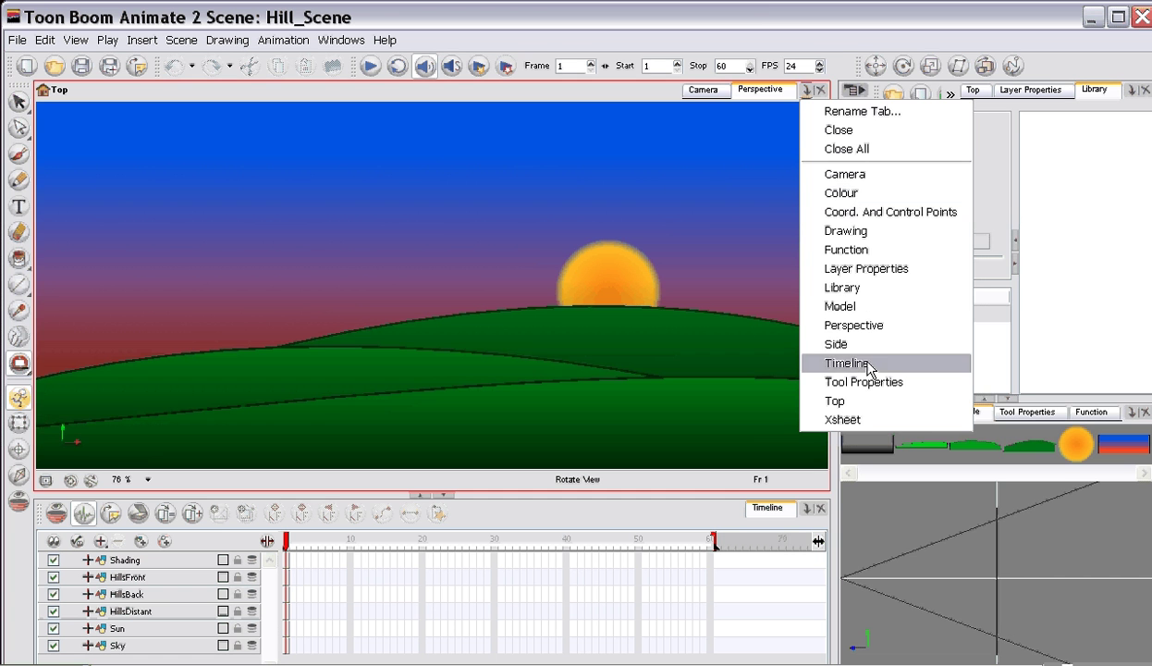
left_click(691, 95)
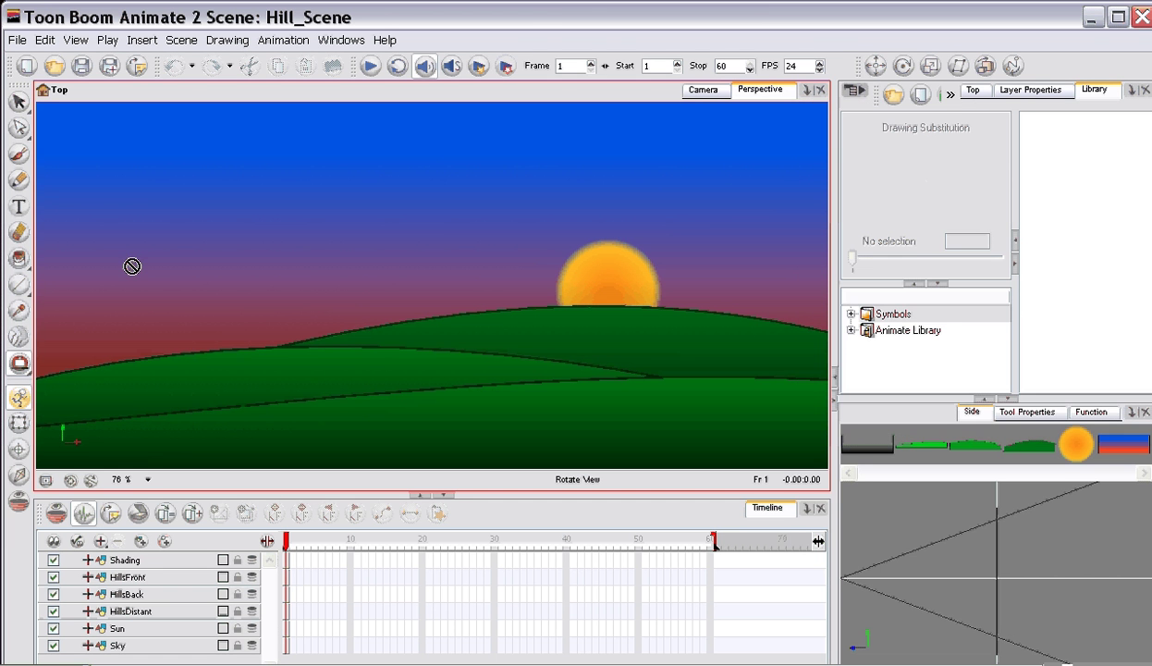
left_click(31, 367)
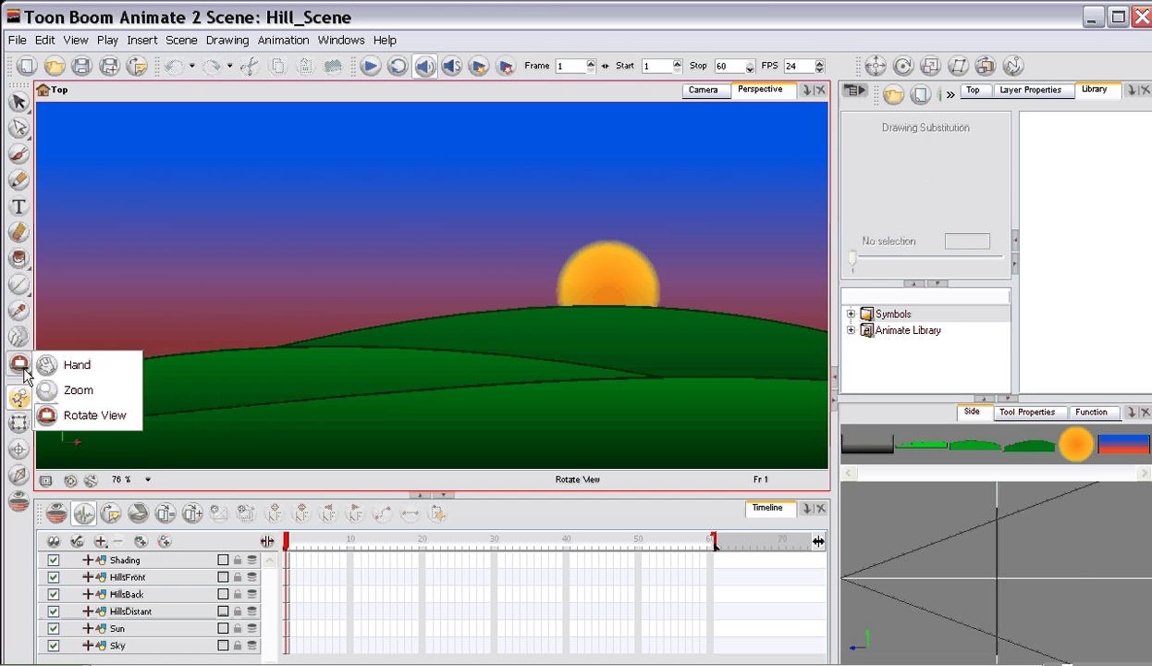
left_click(93, 414)
left_click_drag(561, 277, 369, 278)
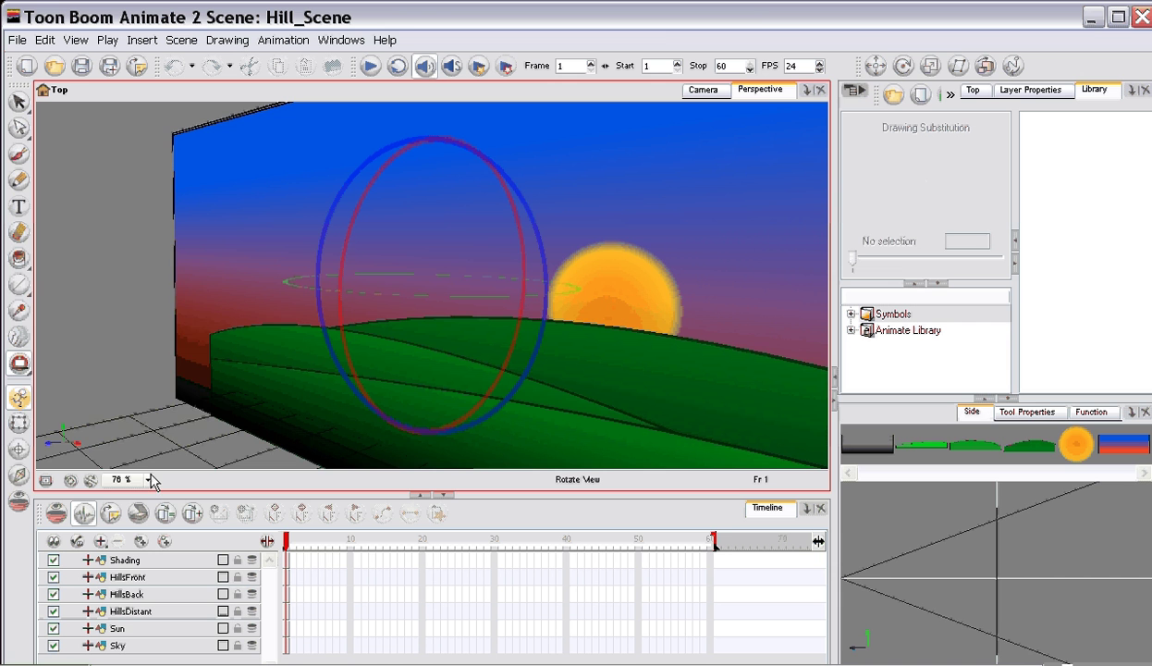
Zoom the Perspective view out to 33% and orbit slightly to show the layers.
left_click(149, 480)
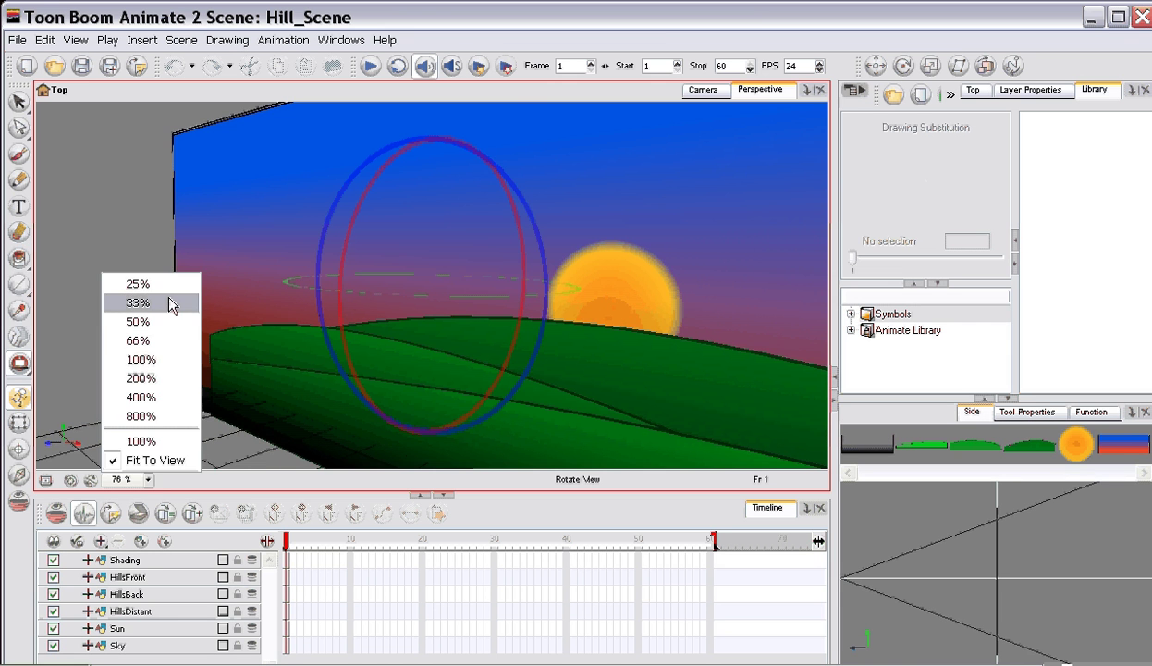
left_click(163, 302)
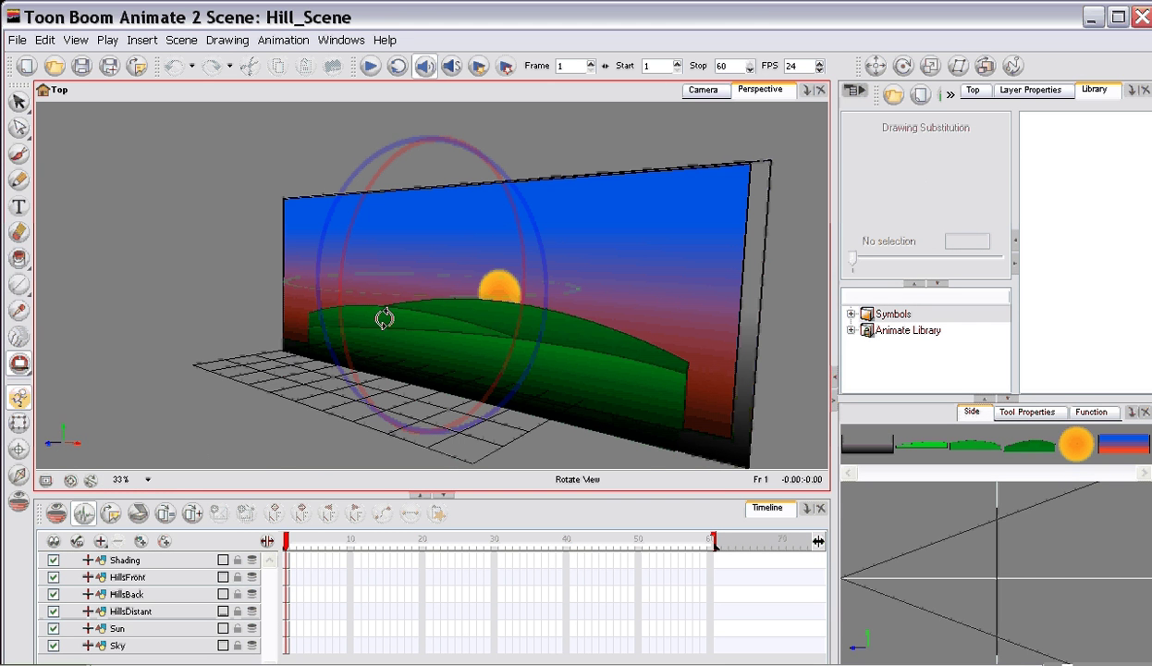
mouse_move(428, 298)
left_mouse_down()
mouse_move(303, 299)
mouse_move(427, 299)
left_mouse_up()
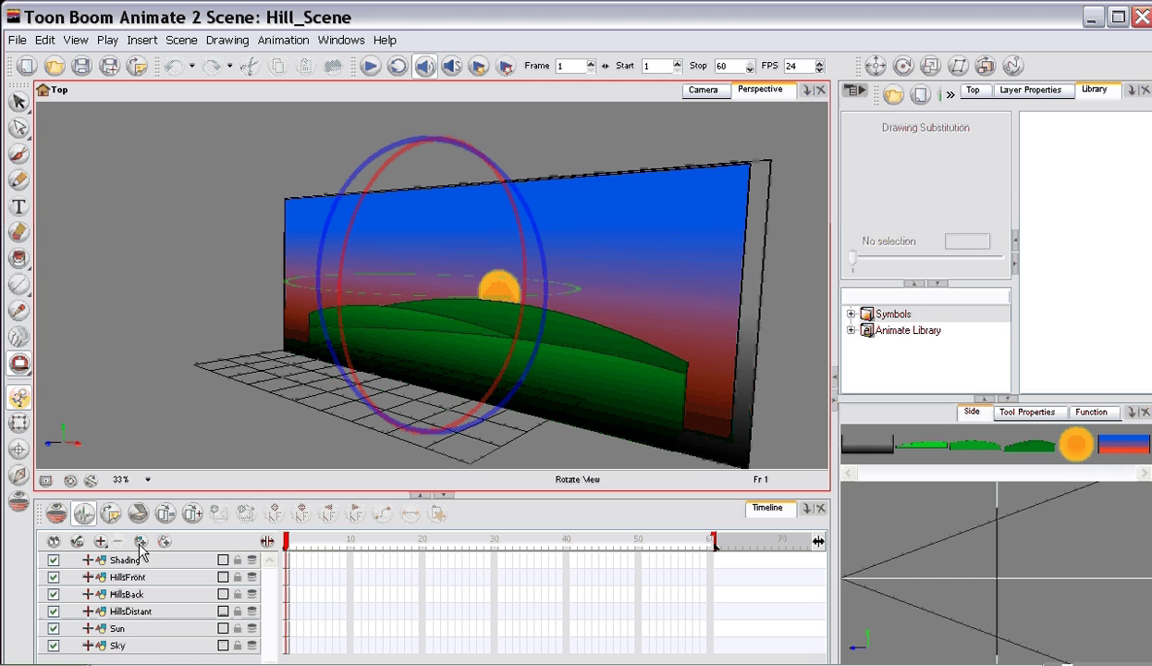
Select Sun and Sky, lock all other layers, and choose the Maintain Size tool.
left_click(154, 631)
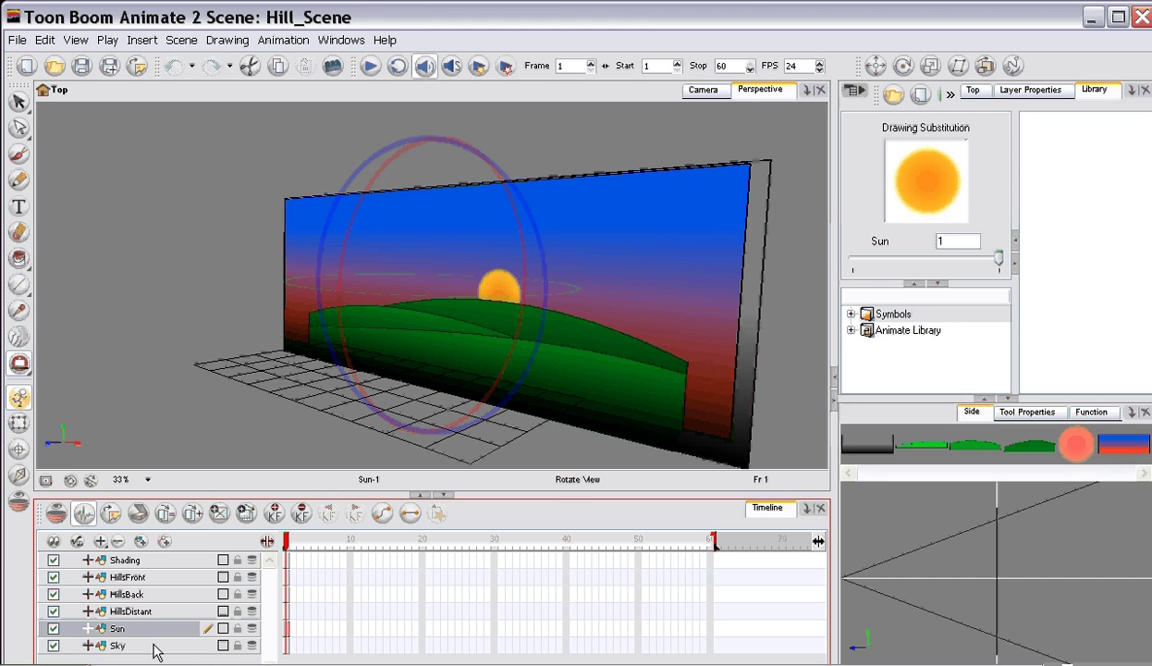
left_click(155, 647)
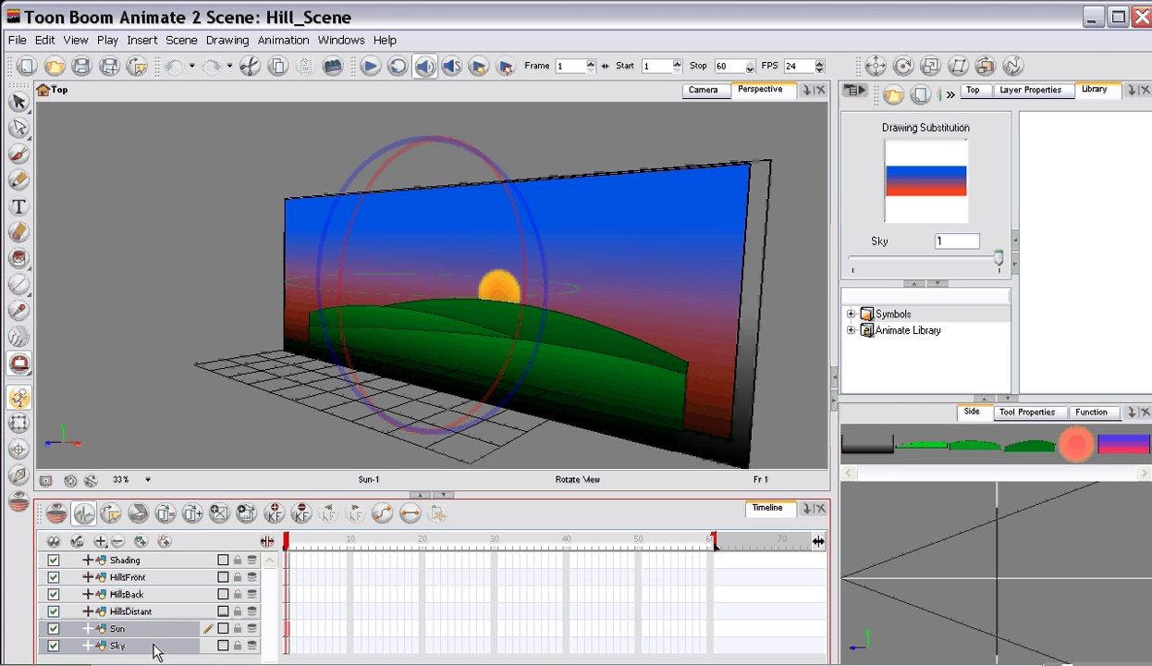
key("ctrl+alt+shift+l")
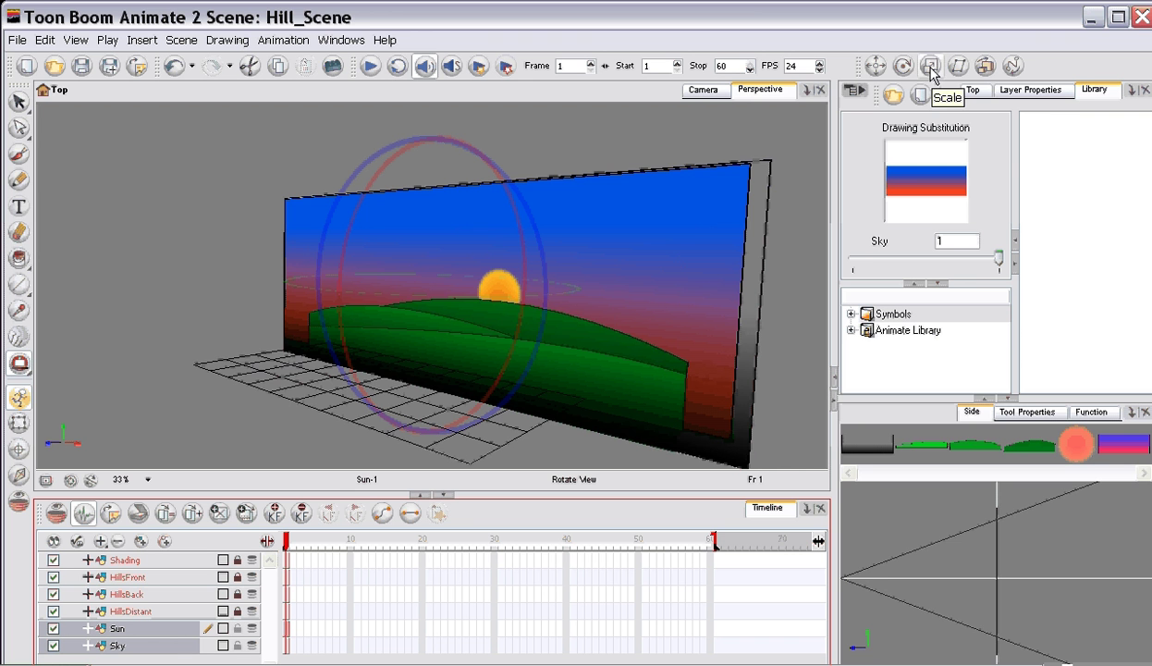
left_click(984, 68)
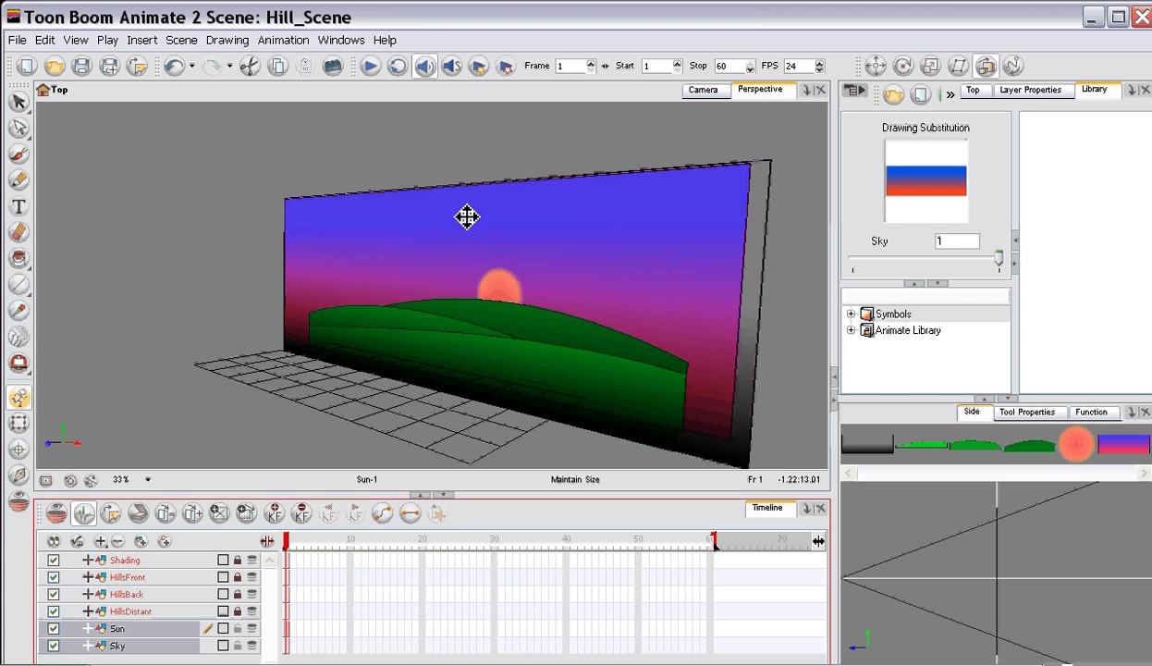
Show the Top view and set its zoom to 25%.
left_click(973, 93)
left_click(934, 383)
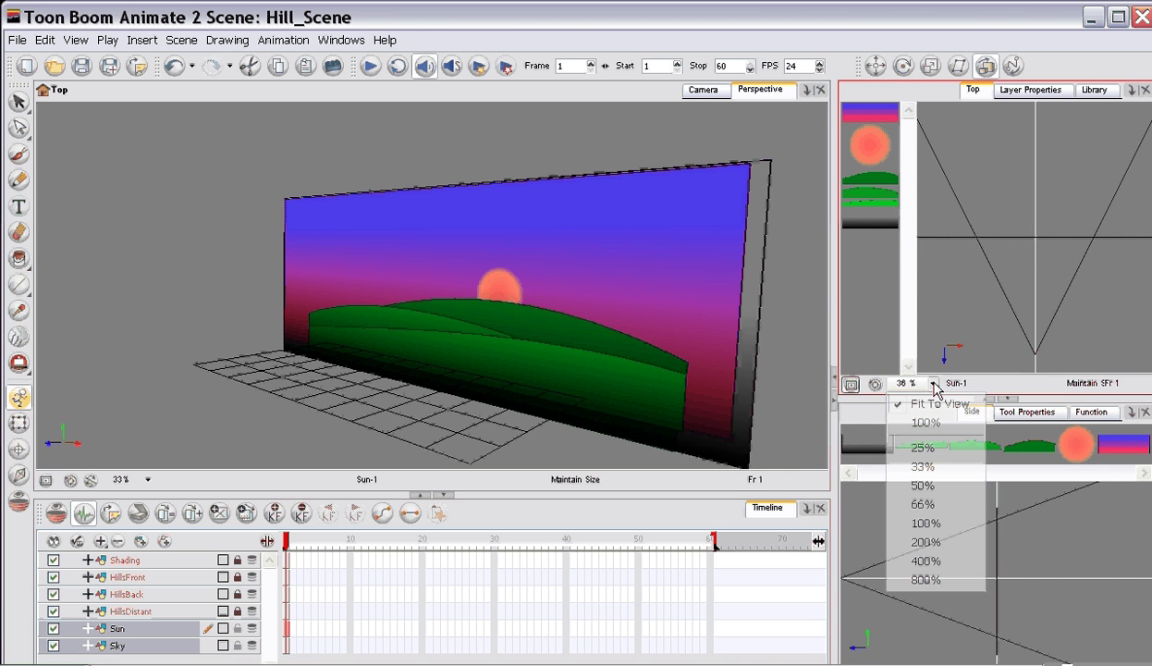
left_click(922, 448)
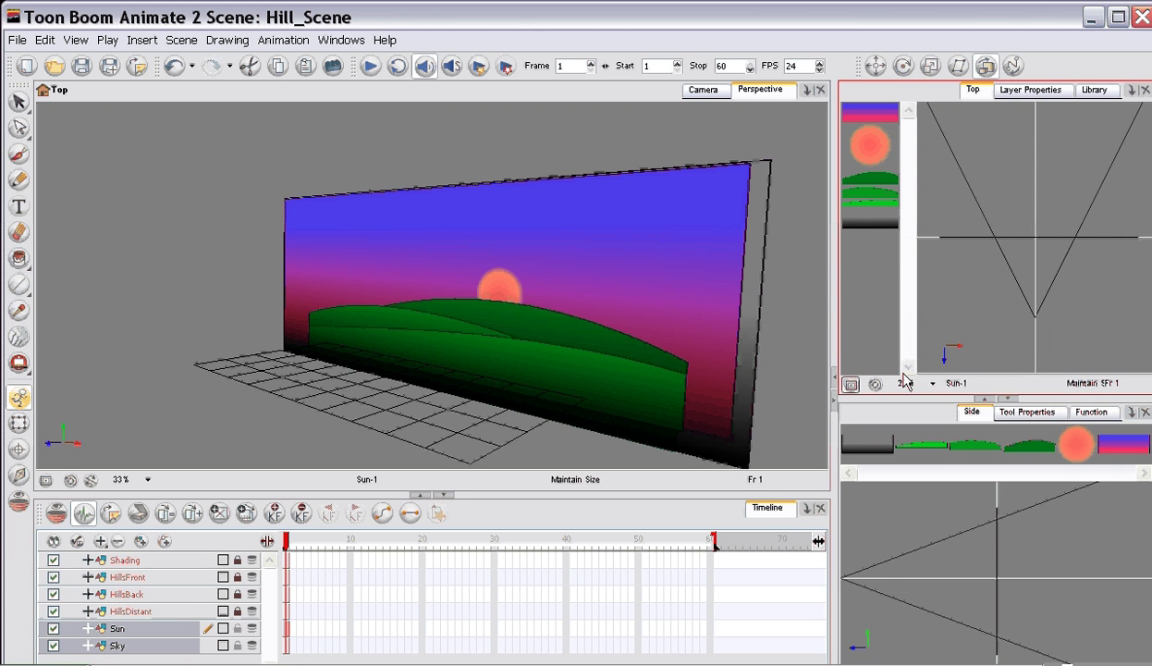
Zoom the Top view further out to 4.2% and select the Transform tool.
left_click(18, 363)
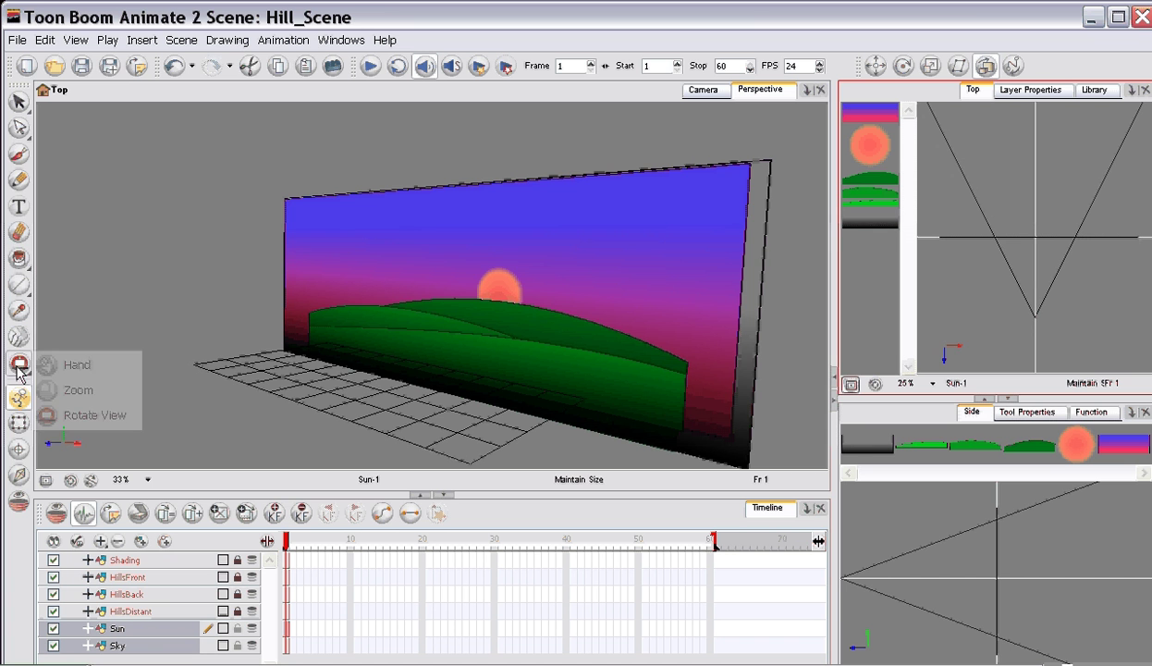
left_click(56, 390)
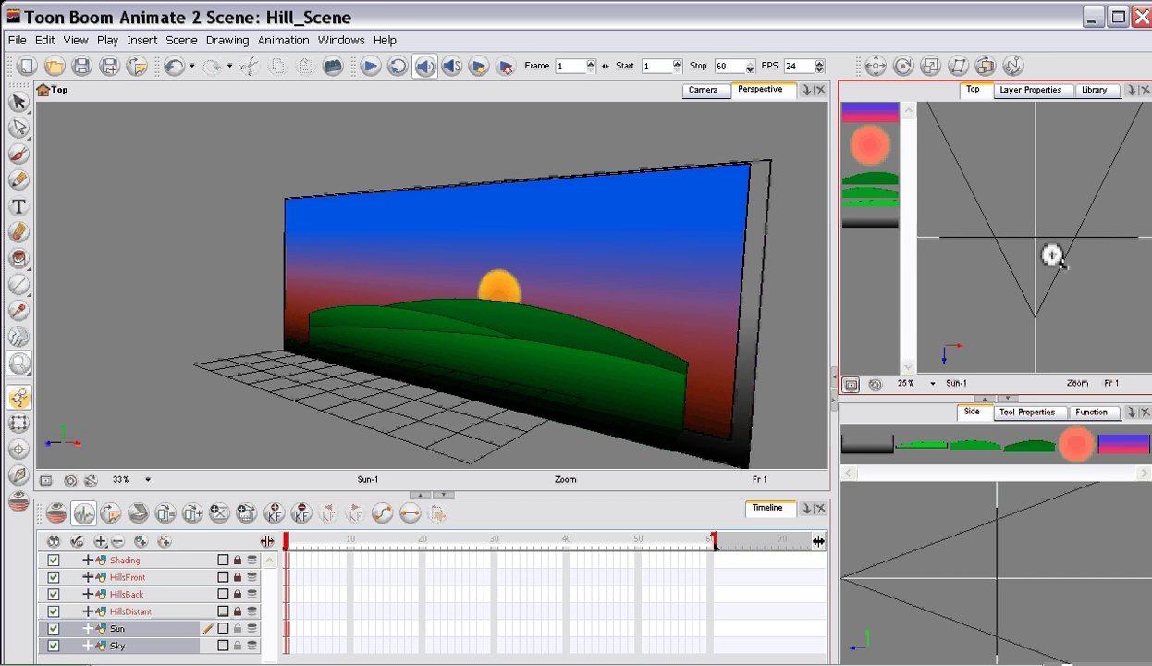
left_click(1025, 255, "alt")
left_click(1025, 255, "alt")
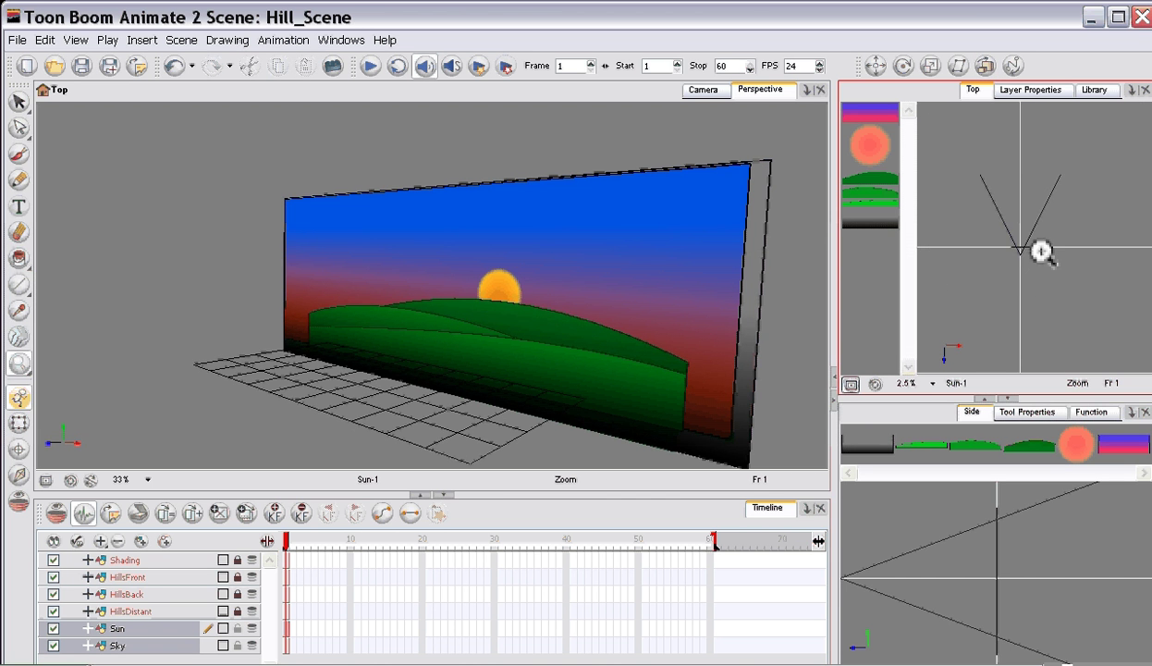
left_click(1041, 253, "alt")
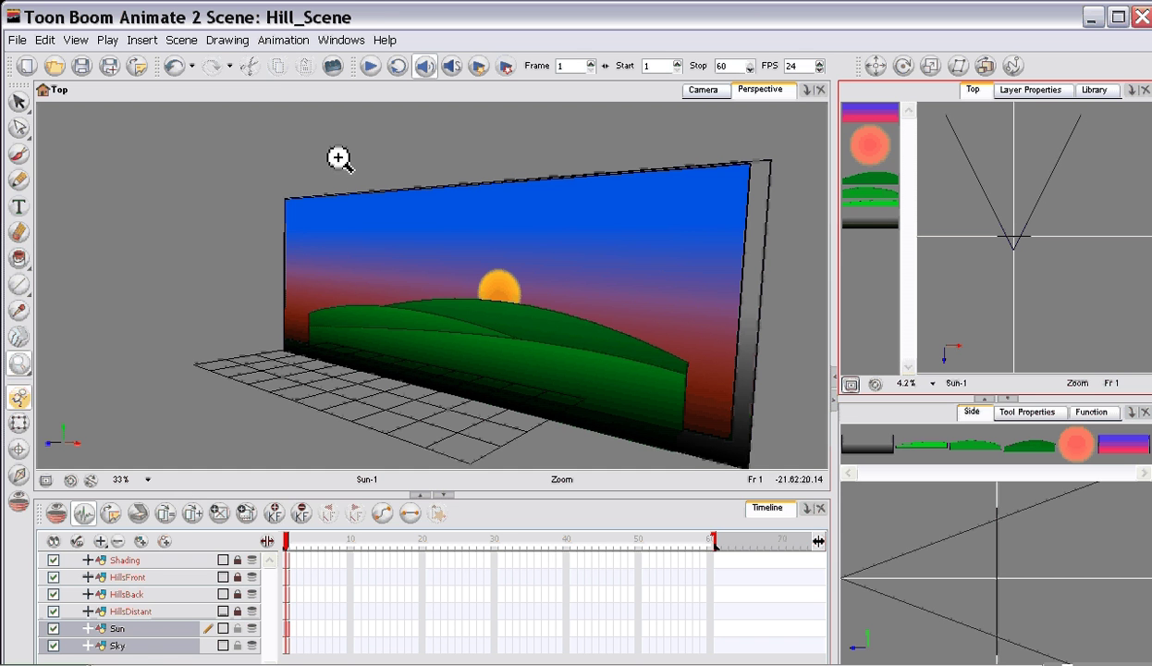
left_click(18, 422)
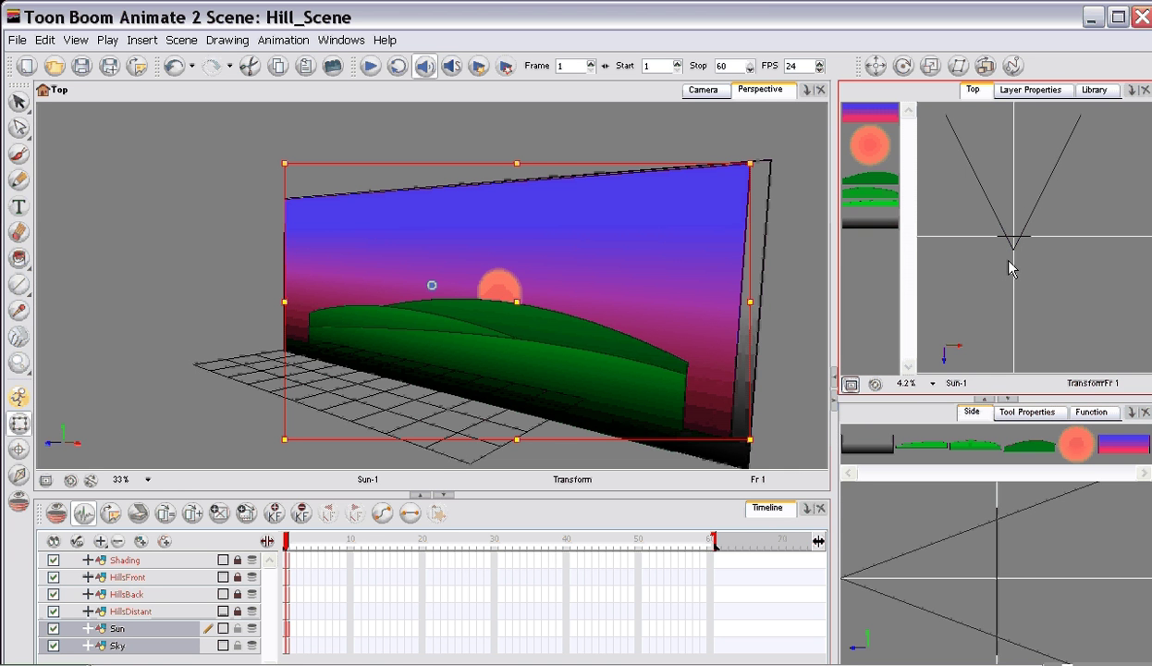
Select Sun, nudge it and push it back in depth, then undo the depth move.
left_click(568, 222)
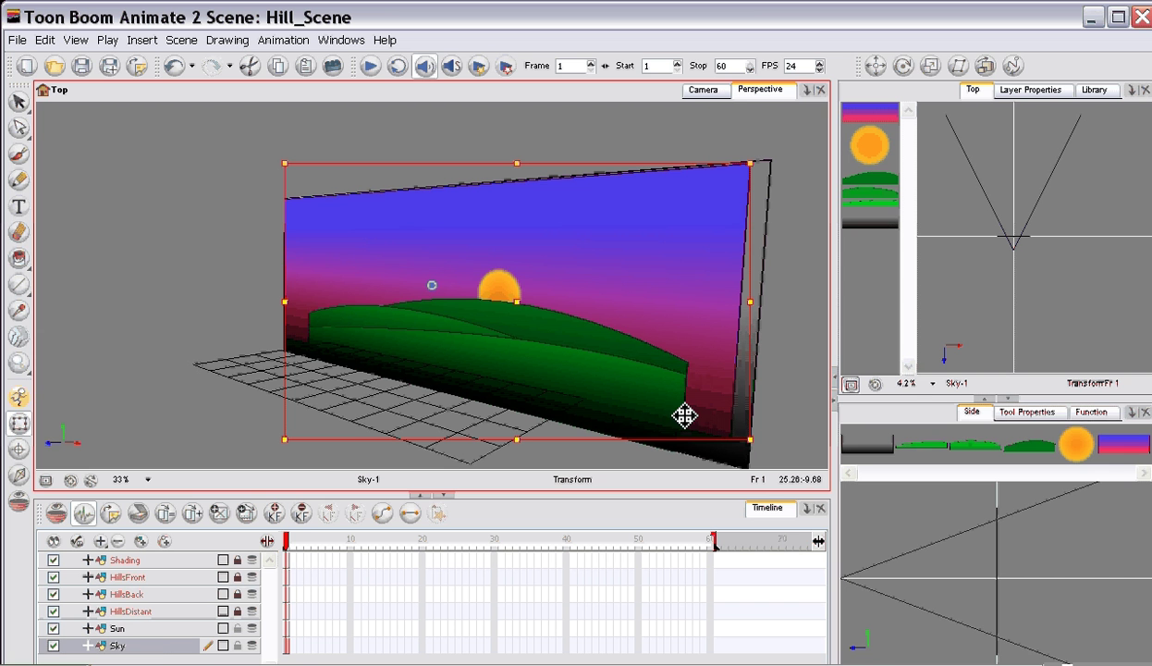
left_click(157, 628)
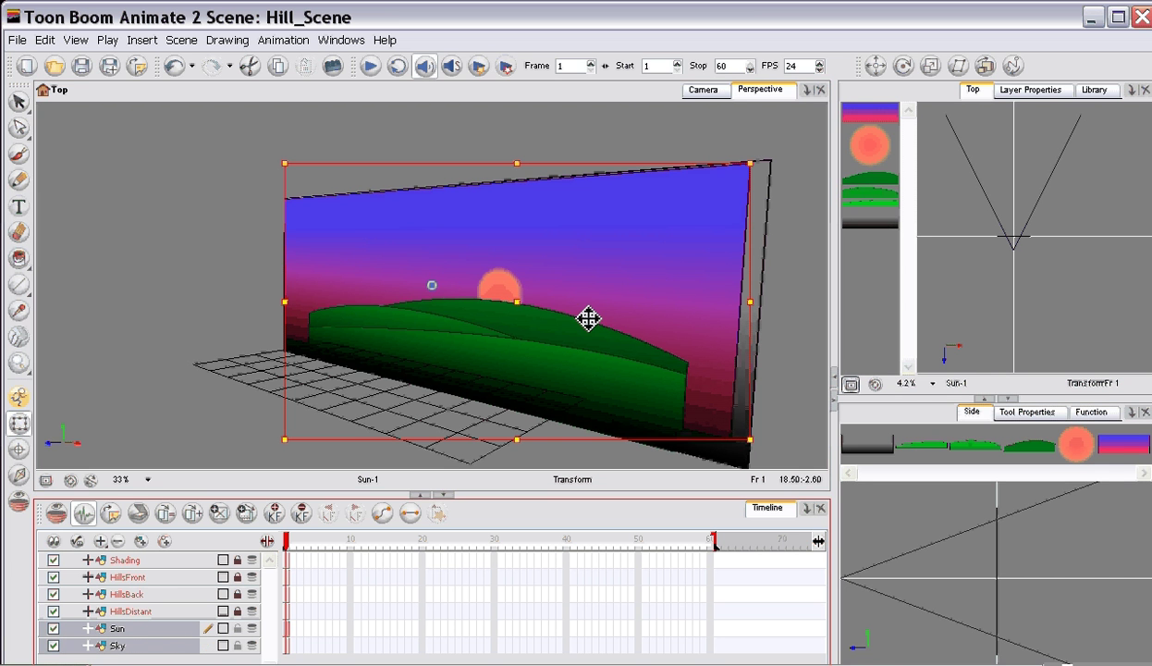
left_click(588, 318)
left_click_drag(571, 285, 574, 283)
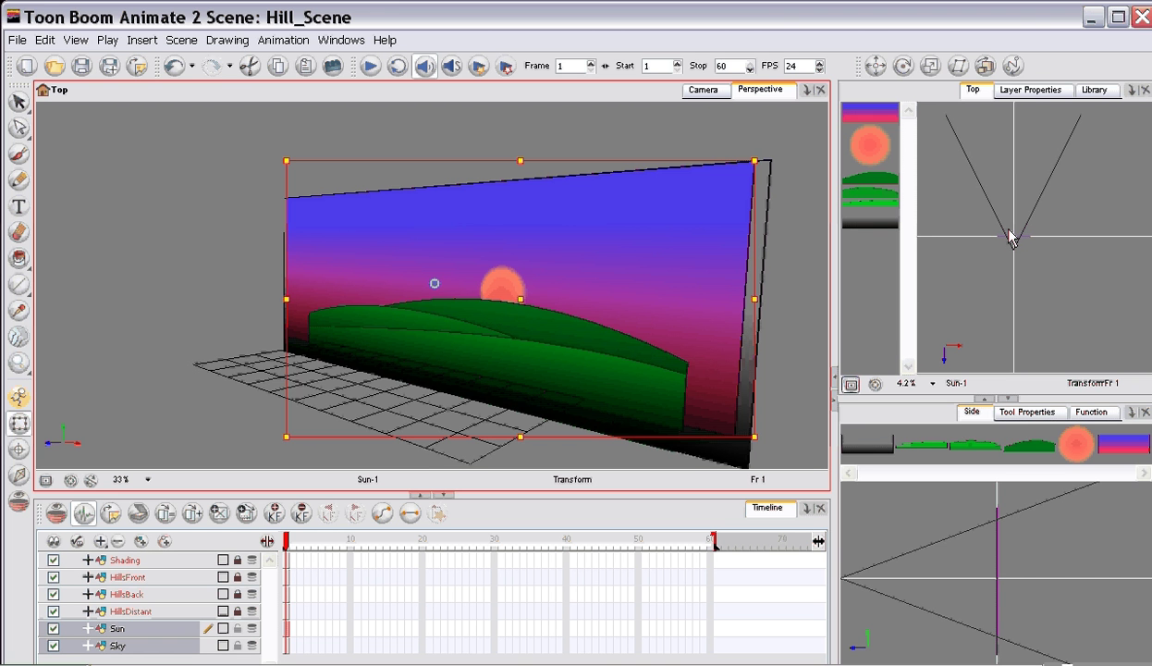
left_click_drag(1018, 246, 1015, 153)
key("ctrl+z")
key("ctrl+z")
key("ctrl+z")
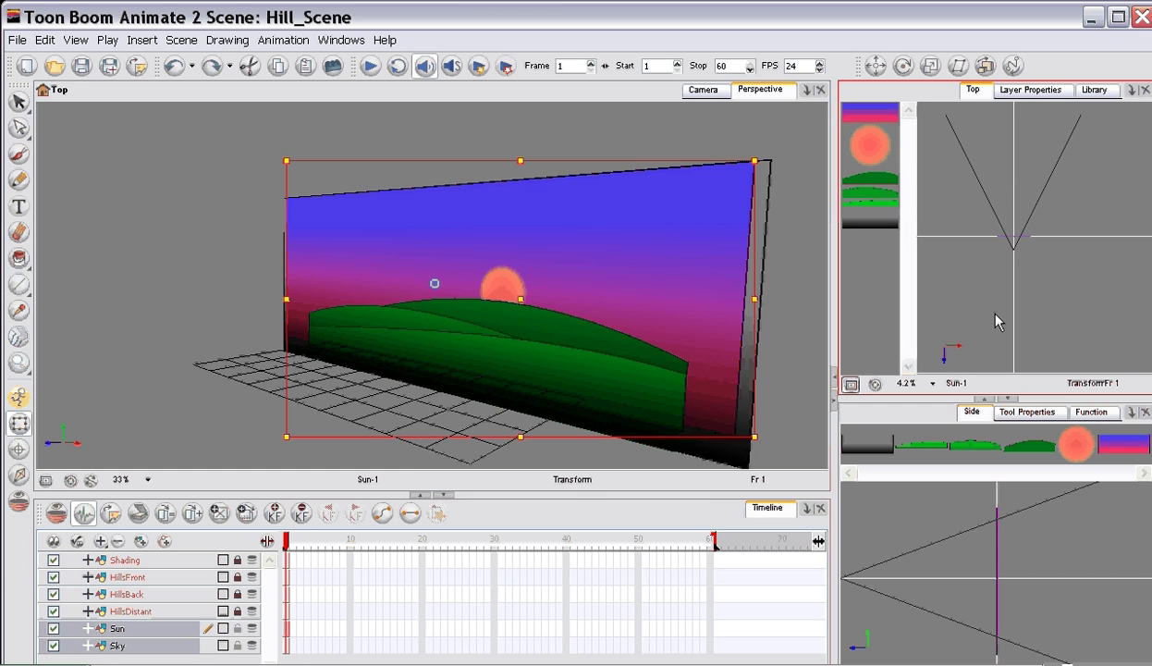
Select Sky and push it far back in depth with Maintain Size.
left_click(601, 134)
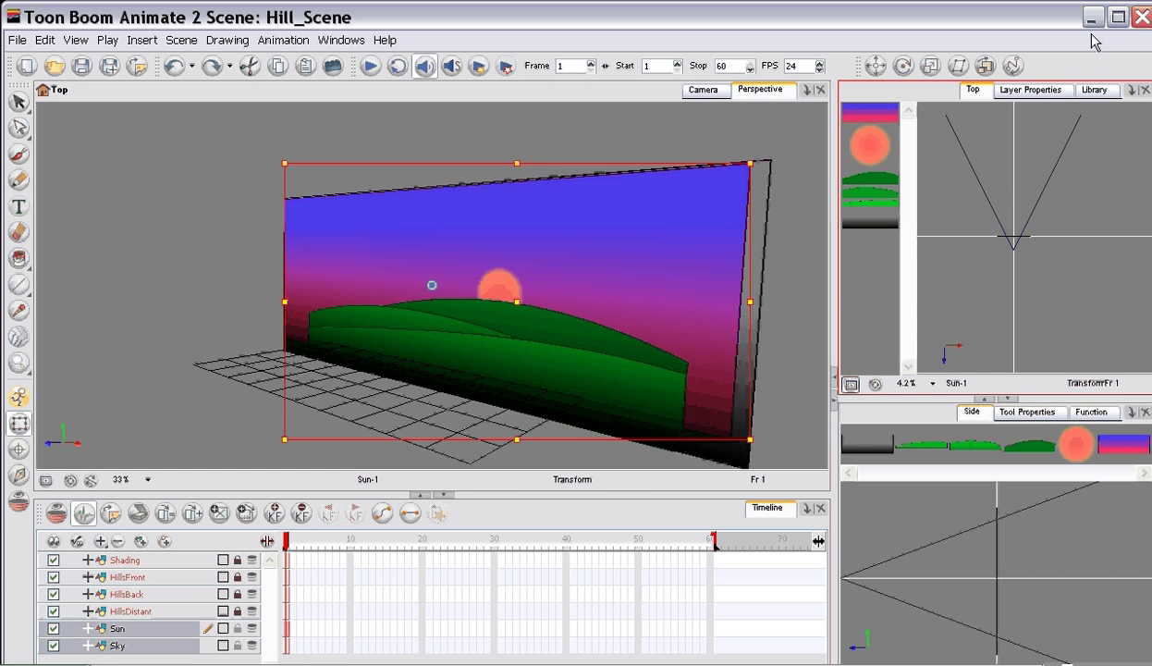
mouse_move(488, 112)
left_mouse_down()
mouse_move(643, 355)
mouse_move(501, 335)
left_mouse_up()
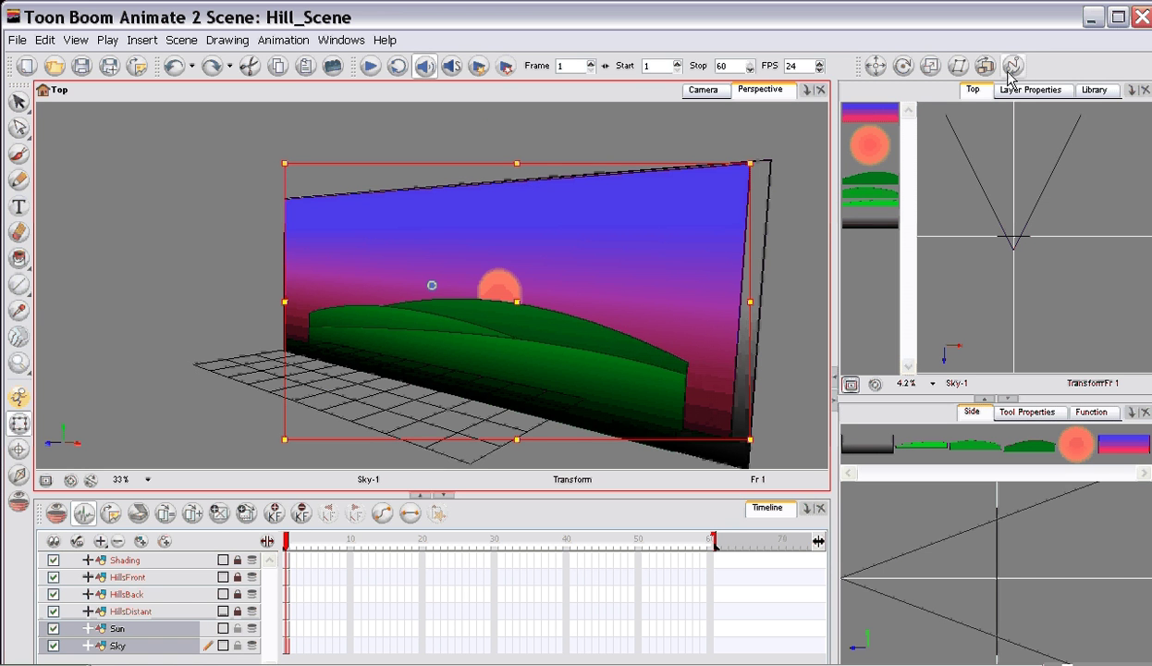
left_click(986, 65)
left_click_drag(1018, 244, 1018, 142)
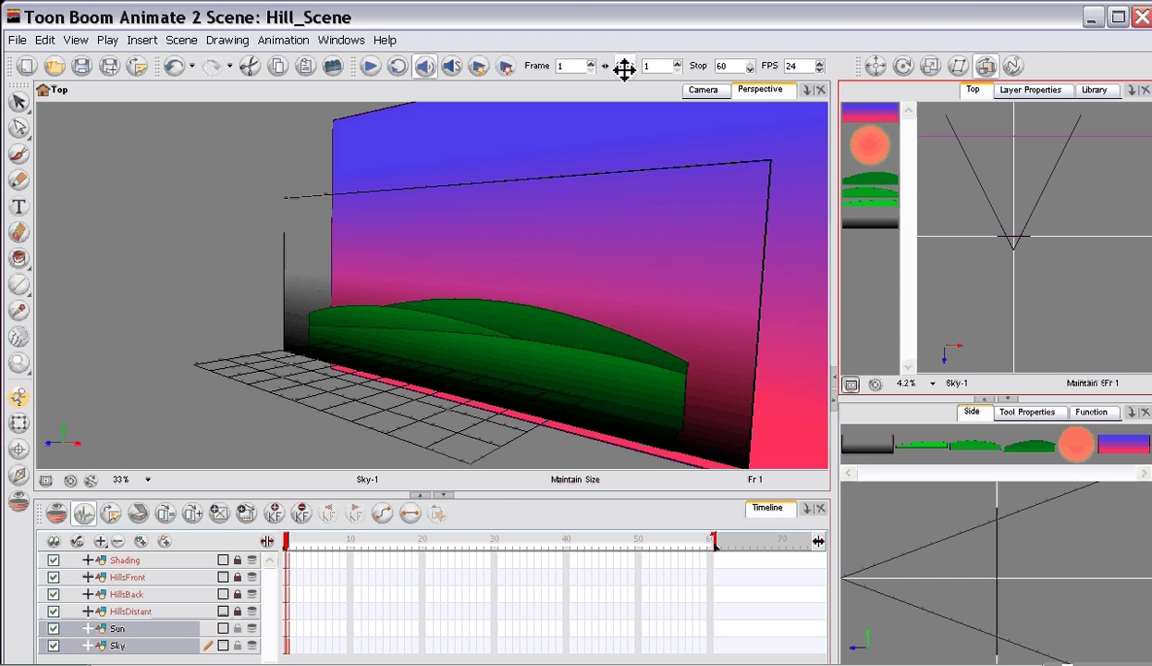
Check the Camera view, then rotate the Perspective view to see the layers at an angle.
left_click(710, 92)
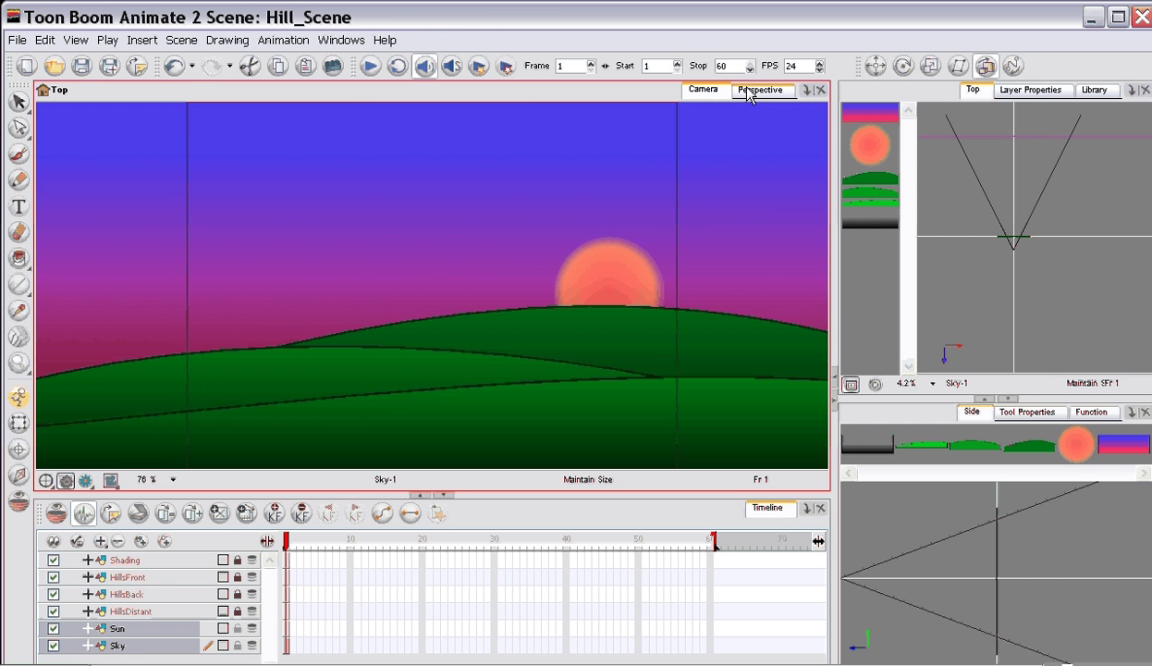
left_click(749, 91)
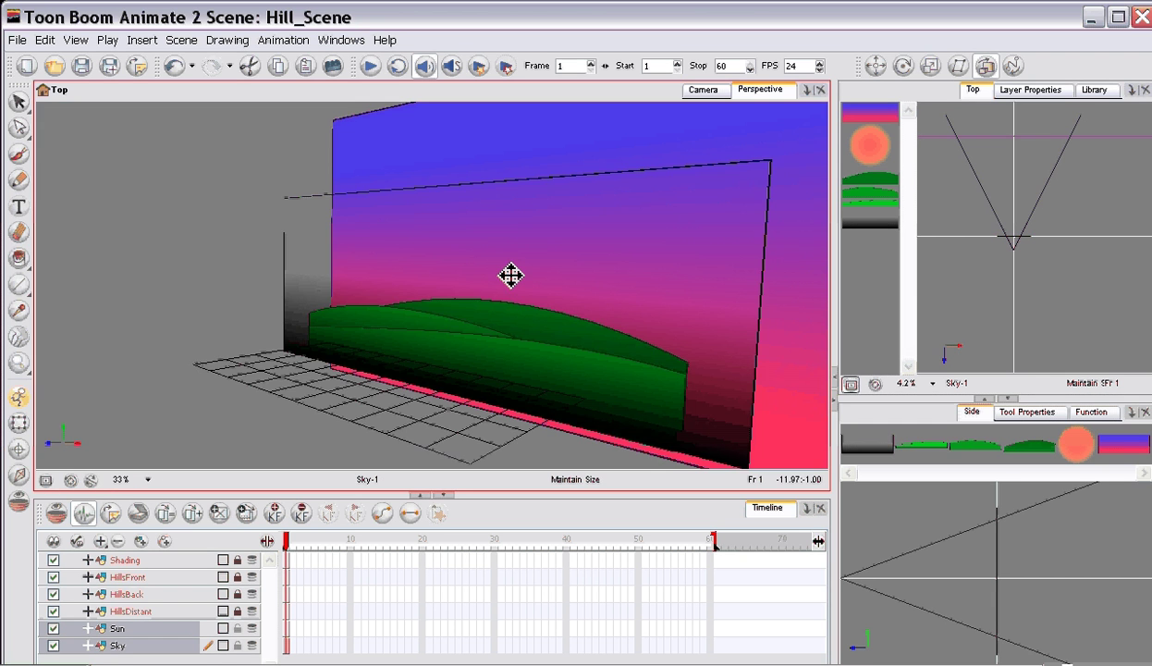
left_click(20, 365)
left_click(88, 411)
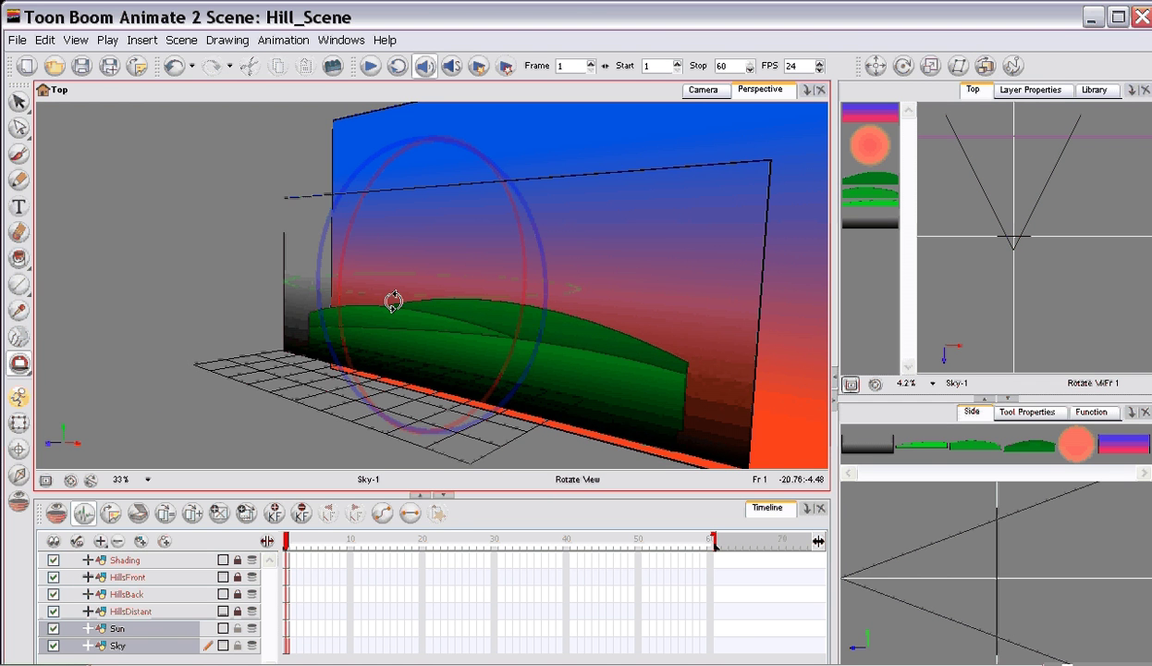
left_click_drag(393, 301, 447, 303)
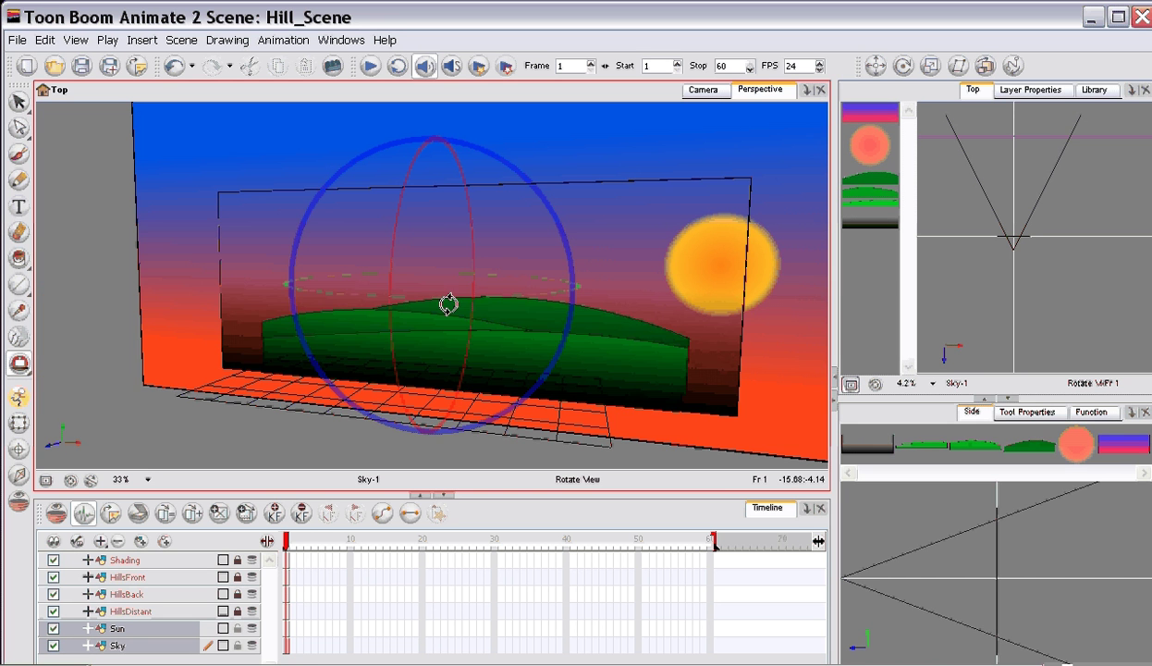
Zoom the Perspective view to 25%, turn it front-on, and select HillsDistant.
left_click(148, 480)
left_click(129, 208)
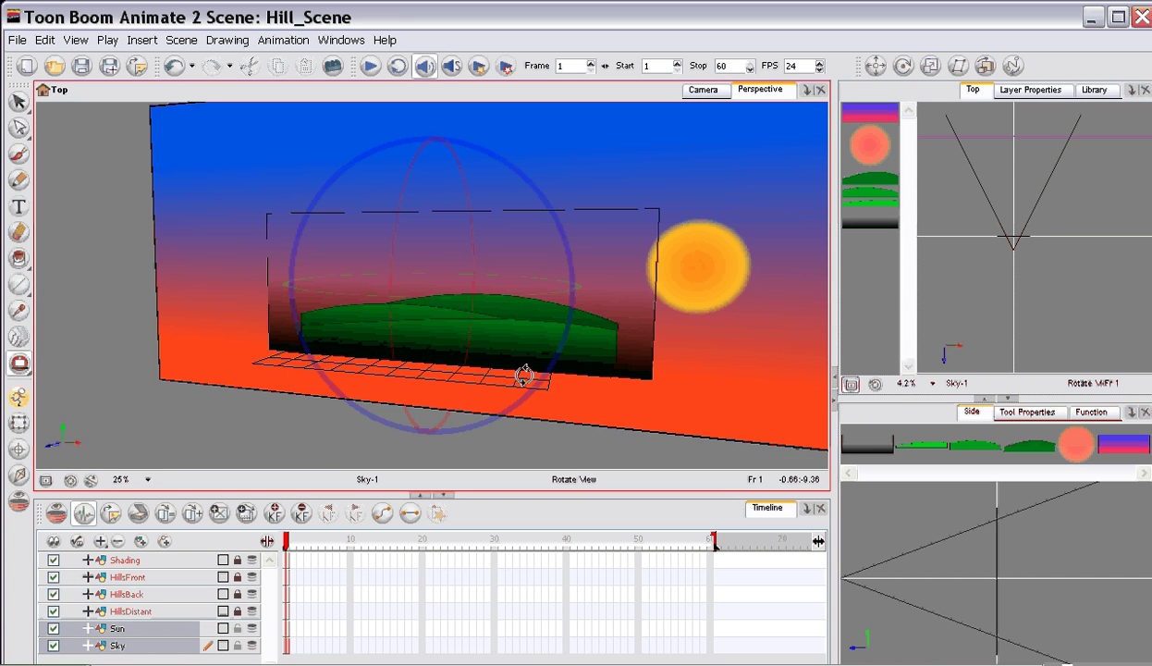
left_click_drag(391, 306, 431, 320)
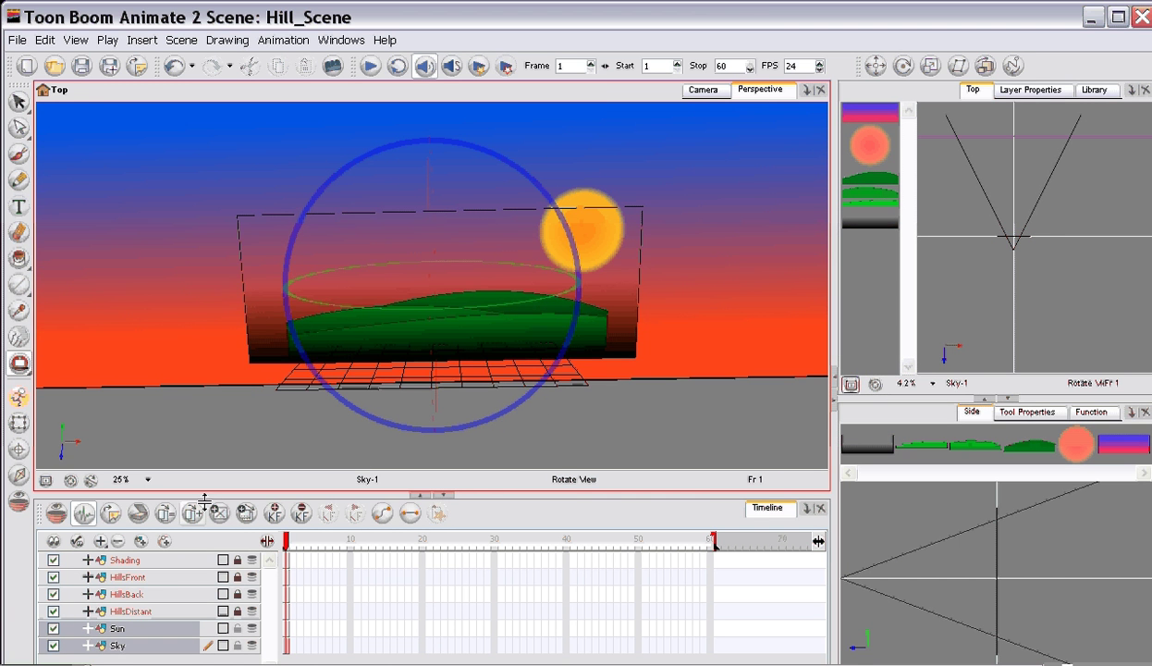
left_click(179, 612)
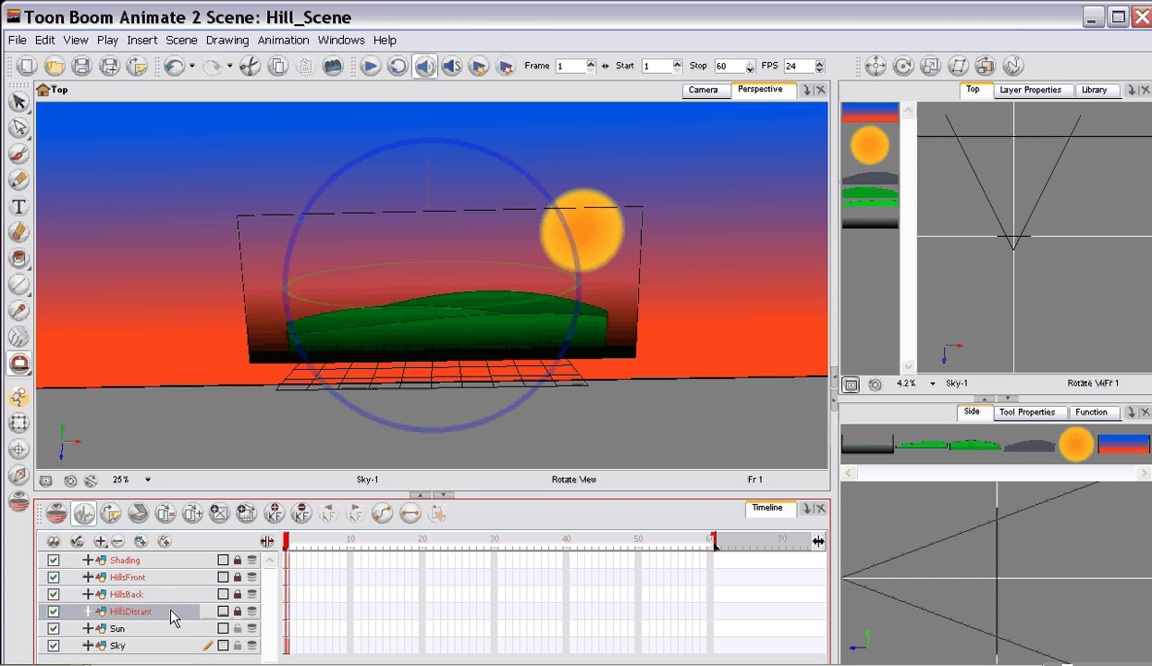
Unlock HillsDistant and push it back in depth with Maintain Size.
left_click(237, 612)
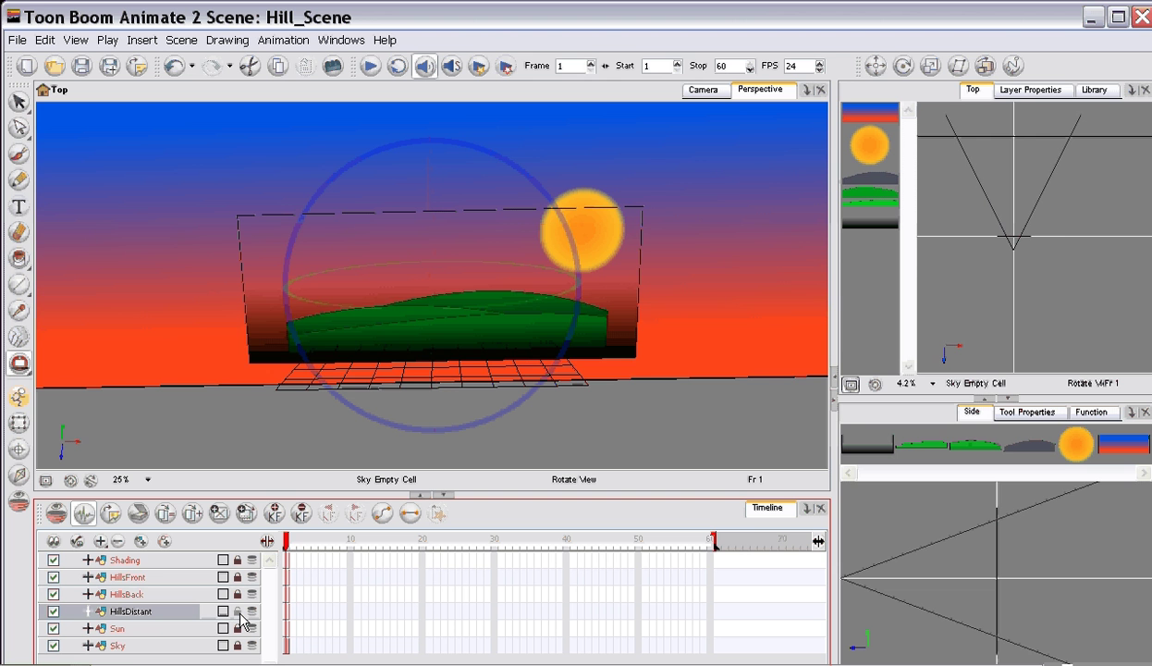
left_click(985, 65)
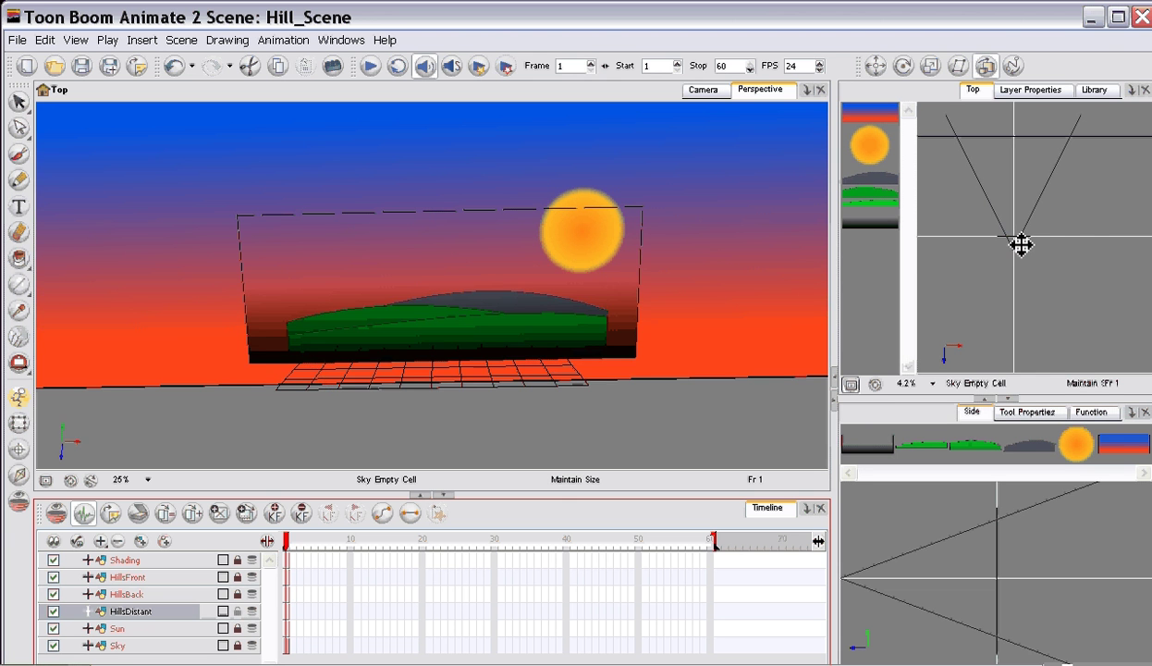
left_click_drag(1021, 244, 1021, 223)
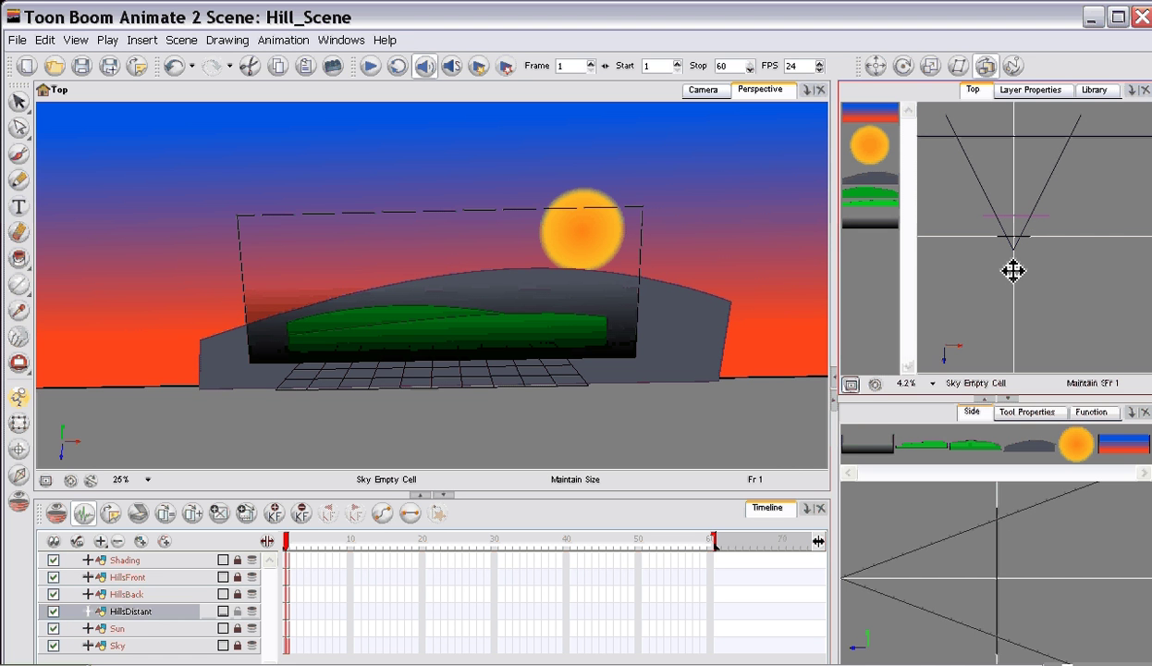
Unlock HillsBack and push it slightly back in depth with Maintain Size.
left_click(238, 596)
left_click(238, 596)
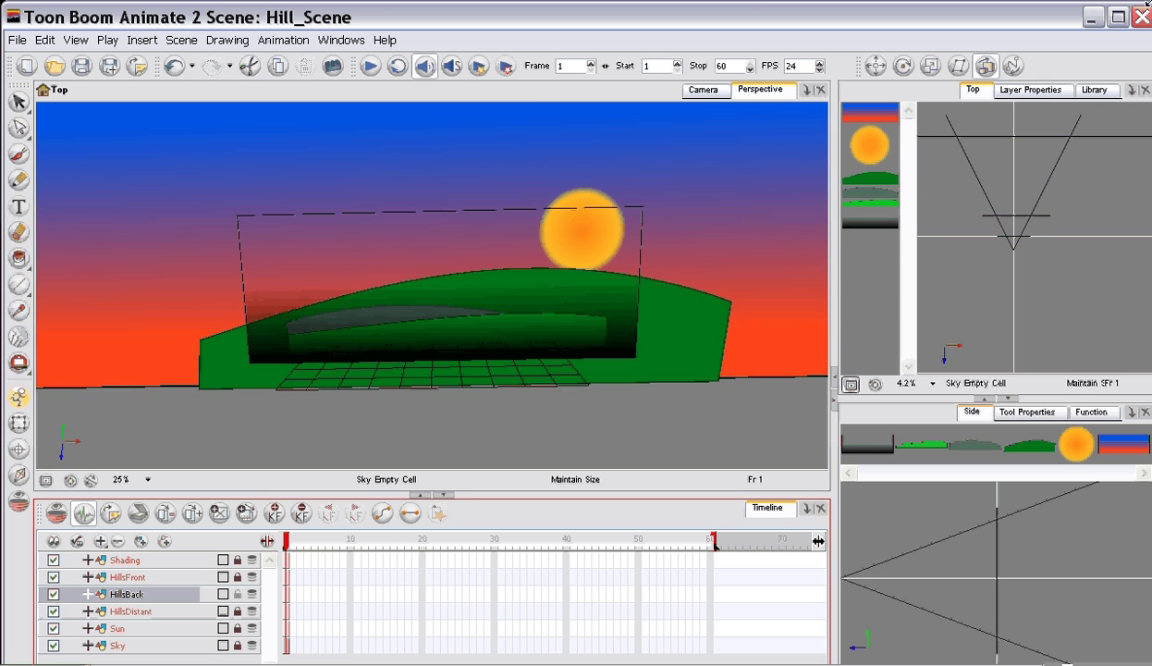
left_click(982, 65)
left_click_drag(1022, 244, 1021, 233)
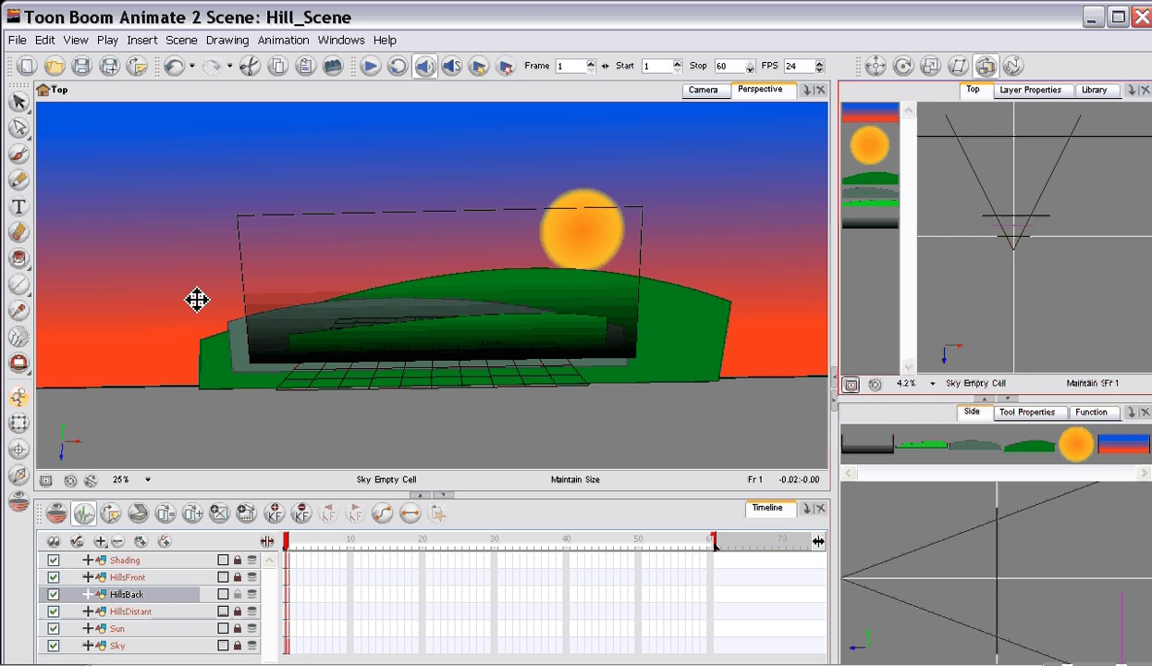
Rotate the Perspective view to inspect layer spacing, then return to the Camera view.
left_click_drag(13, 358, 73, 421)
left_click_drag(465, 309, 428, 310)
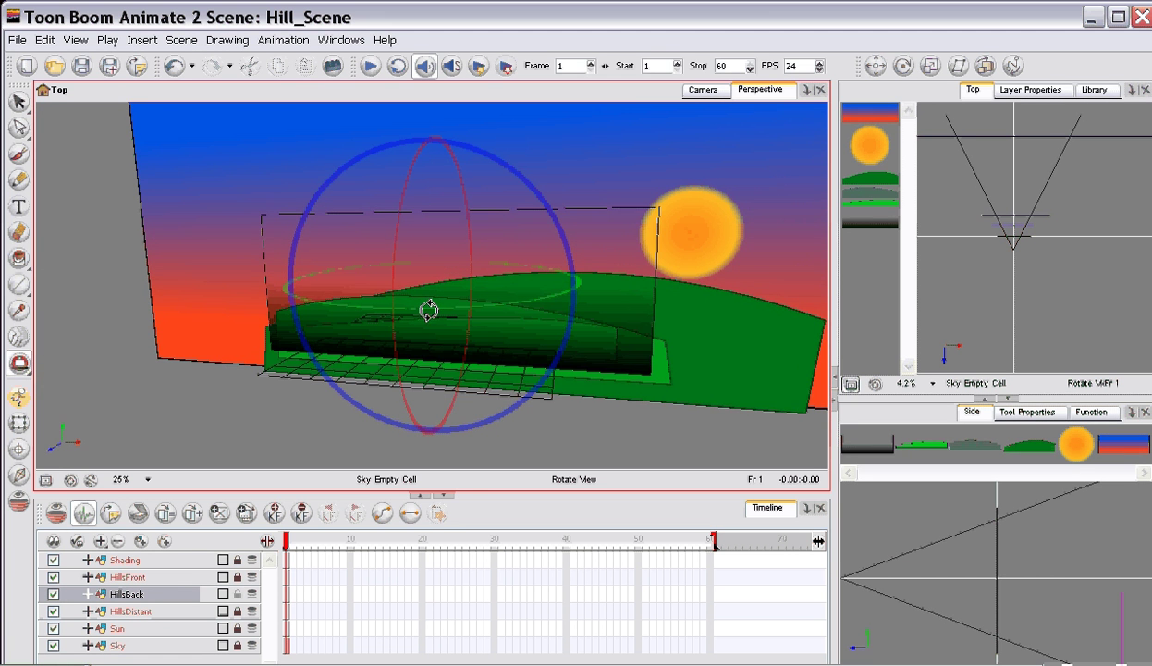
left_click(701, 90)
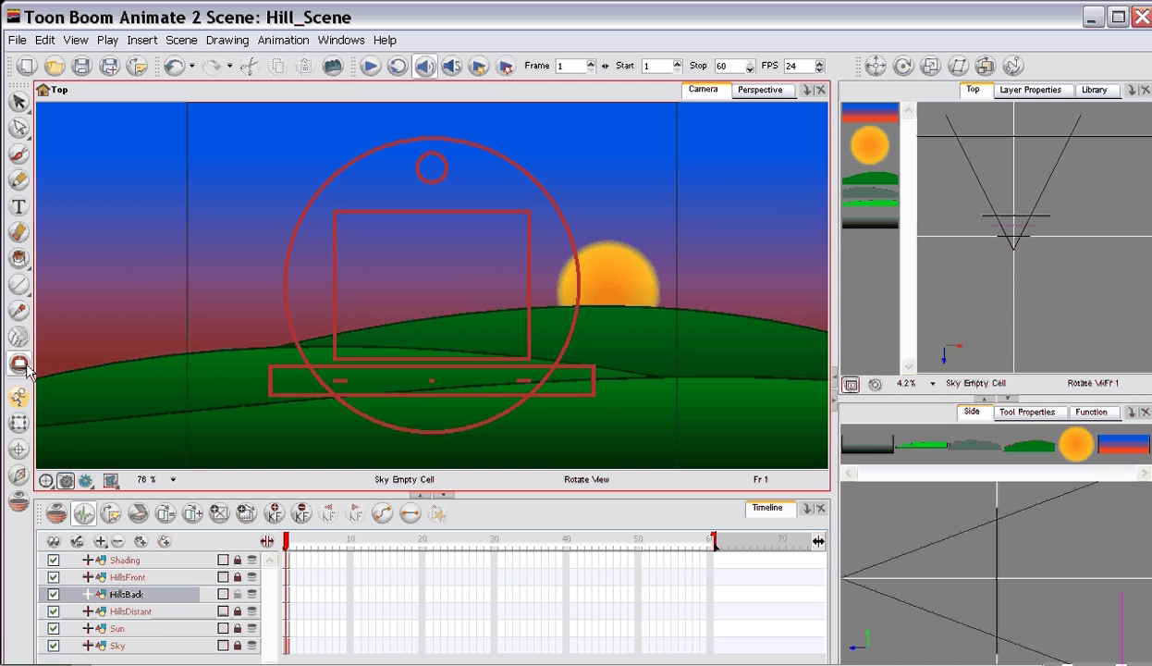
Pan the Camera view to check the hill layers' depth spacing.
key("space")
mouse_move(321, 316)
left_mouse_down()
mouse_move(532, 309)
mouse_move(92, 273)
mouse_move(309, 302)
mouse_move(337, 329)
left_mouse_up()
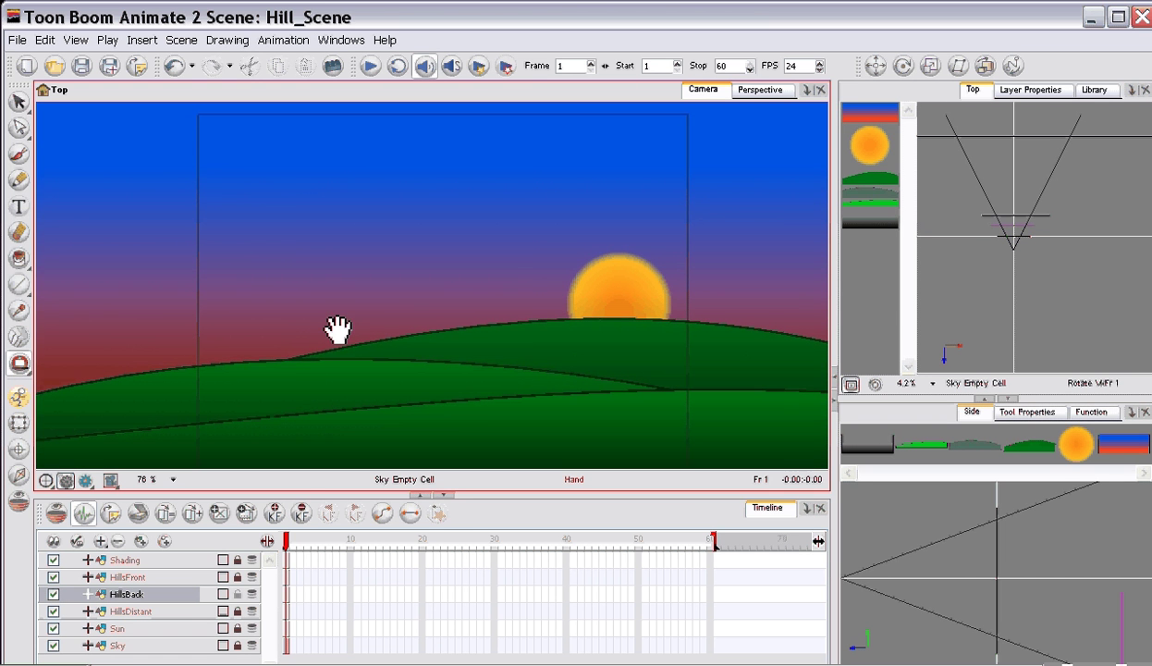
key("ctrl+alt")
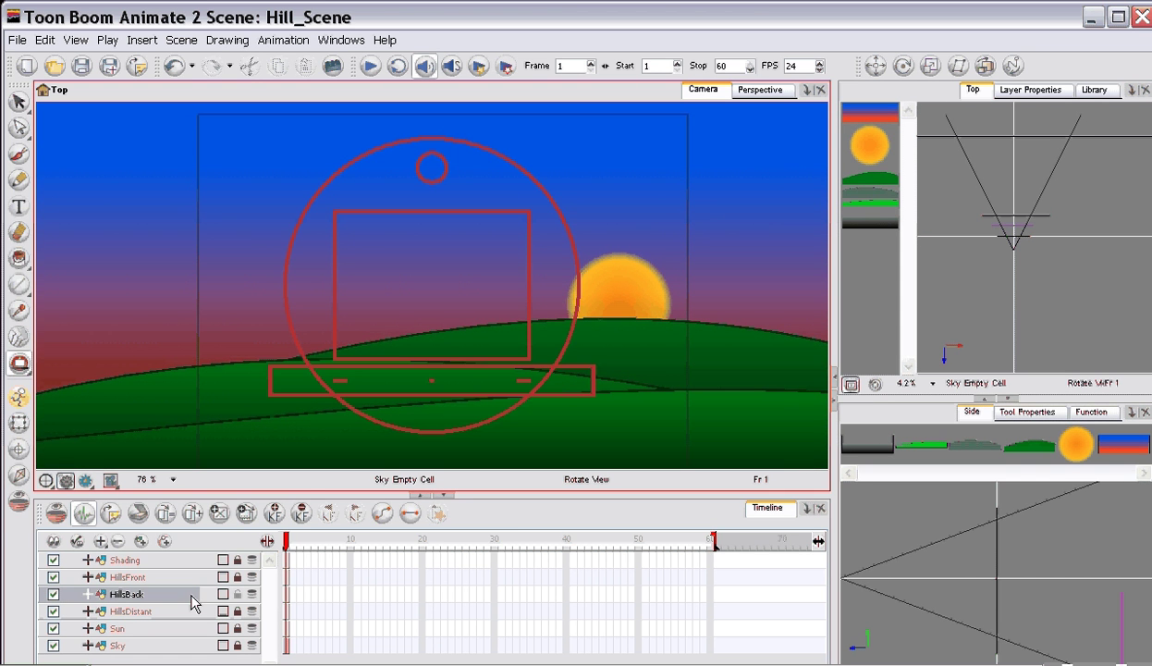
Select the Sky layer and add a Camera layer to the scene.
left_click(159, 646)
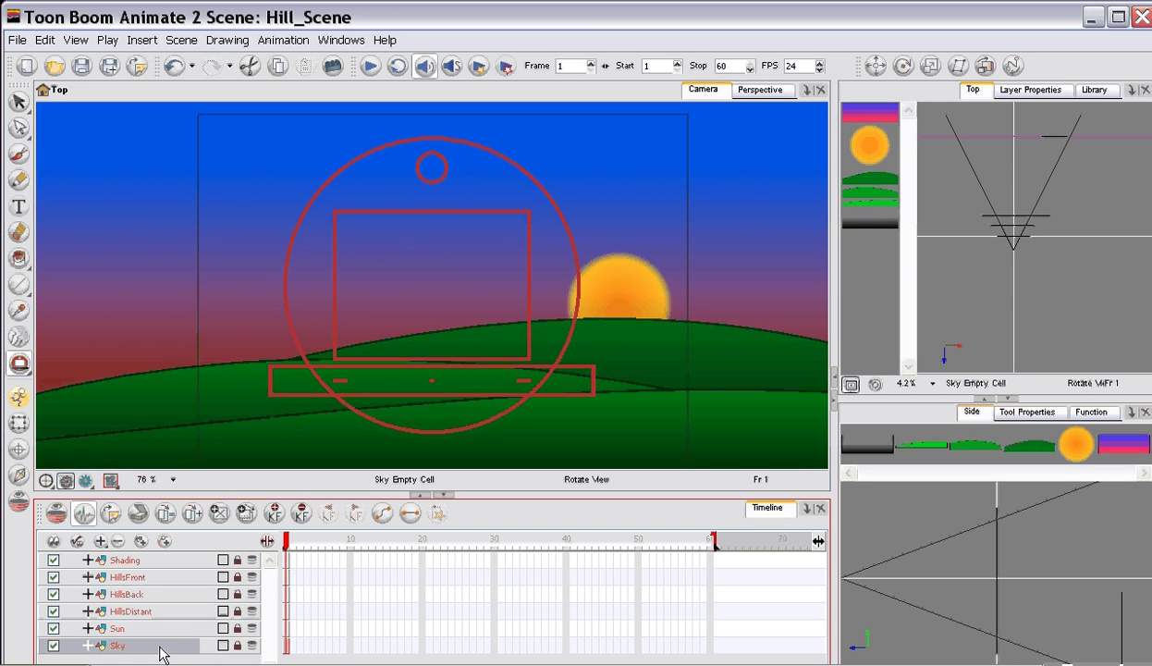
left_click(102, 546)
left_click(135, 564)
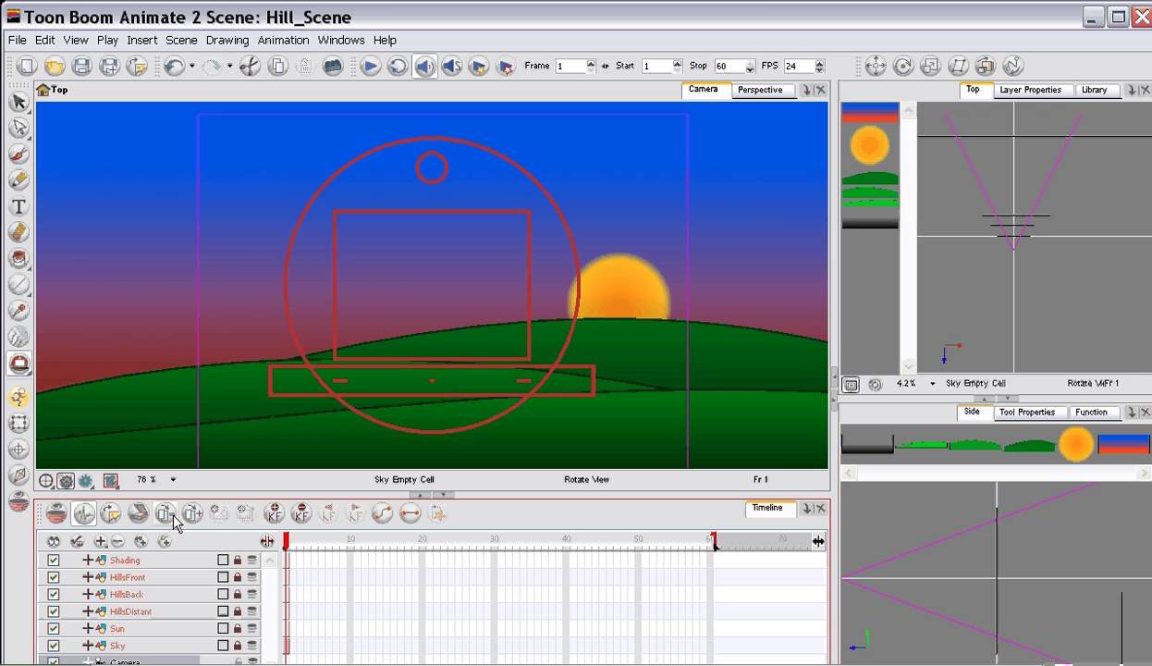
Add a Camera-P peg to carry the camera, maximize the window, and collapse the peg.
left_click(101, 541)
mouse_move(139, 661)
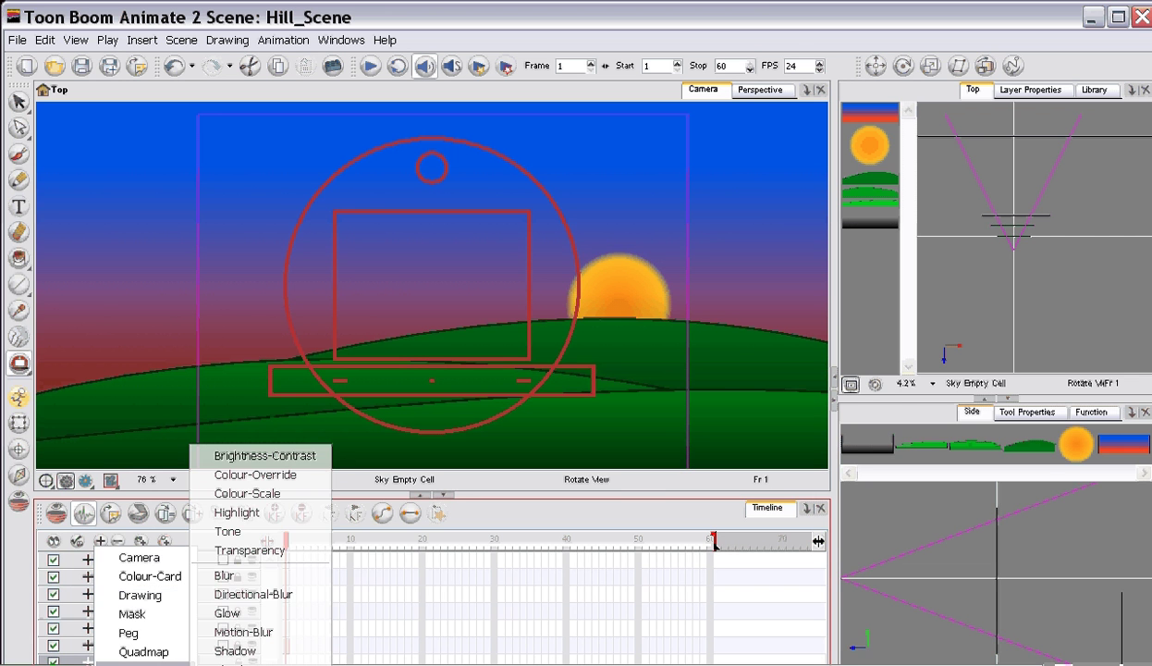
left_click(132, 614)
left_click_drag(266, 575, 271, 643)
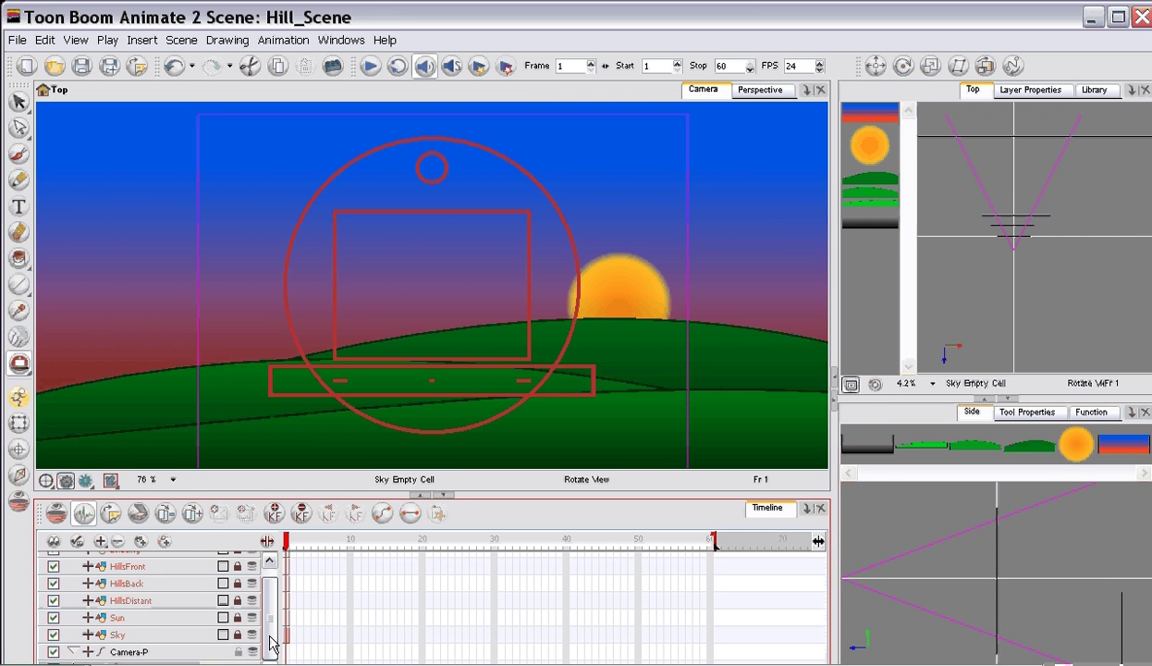
left_click(1118, 16)
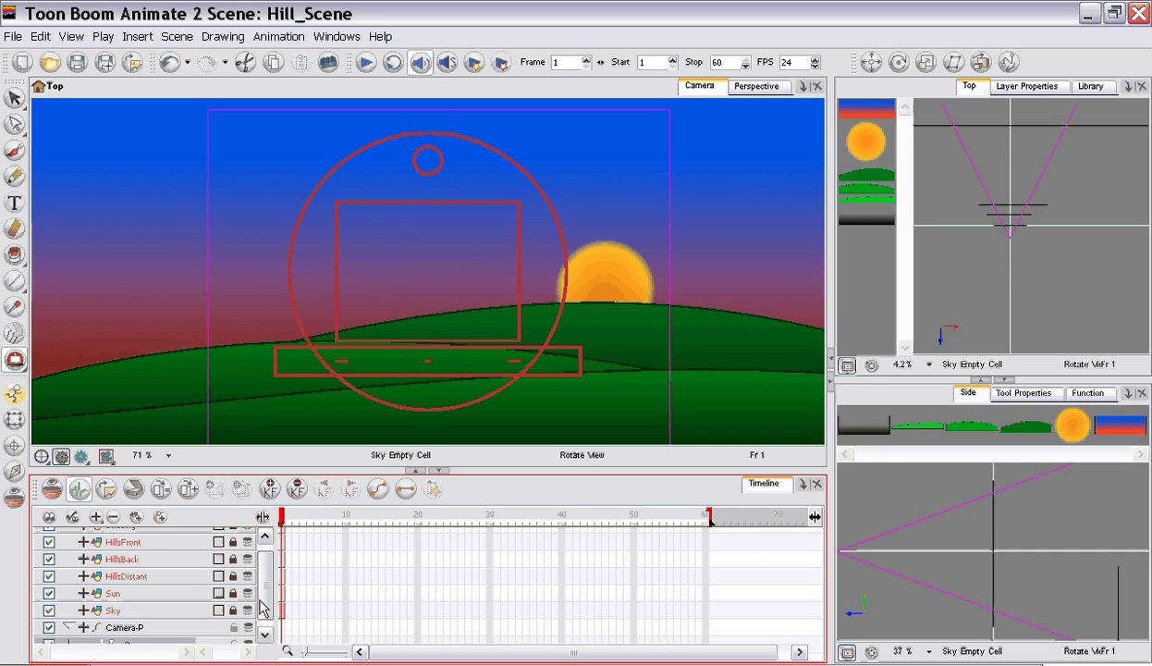
scroll(261, 607, "down", 1)
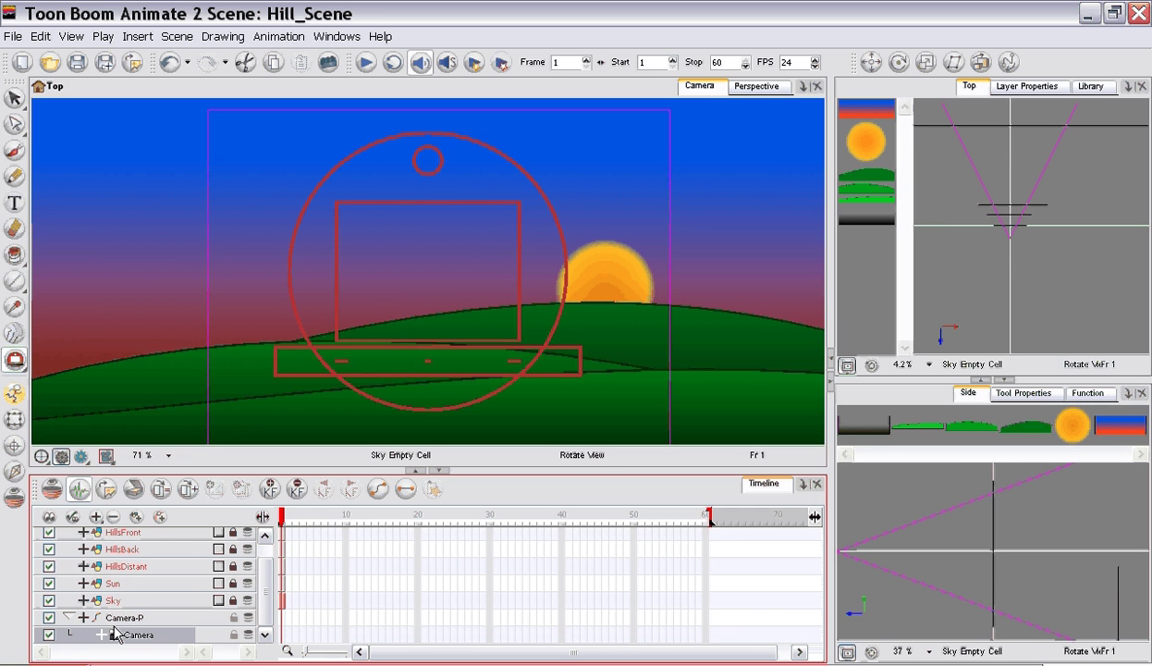
left_click(65, 617)
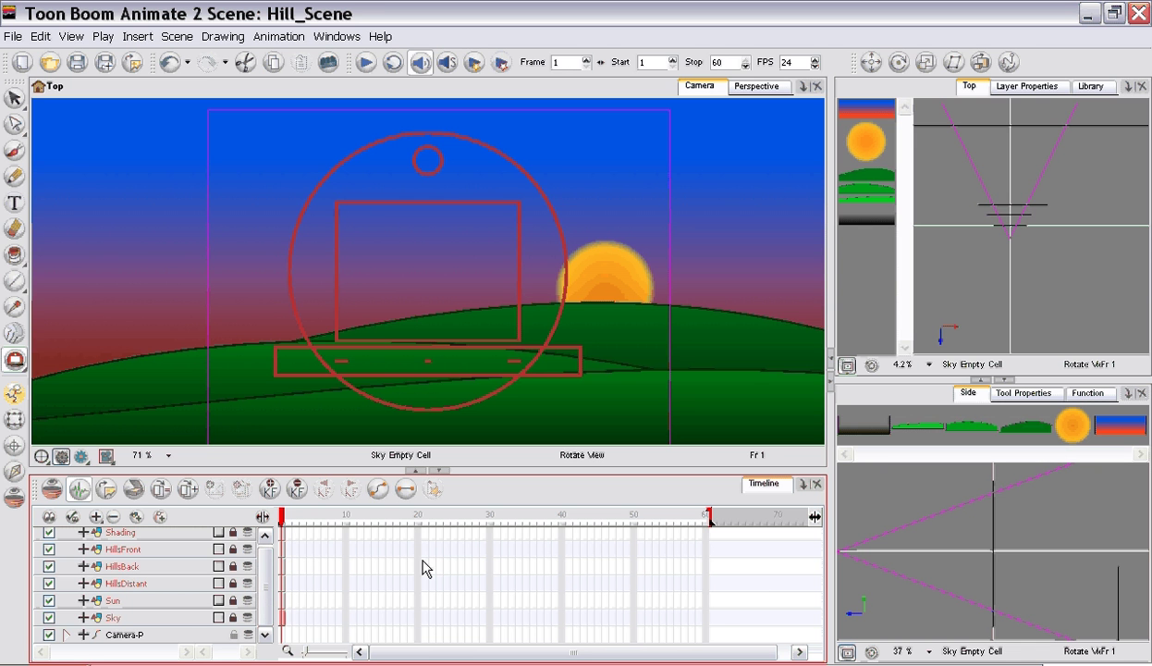
Extend every layer's exposure from the Sky row out to frame 60, then return to frame 1.
left_click(705, 620)
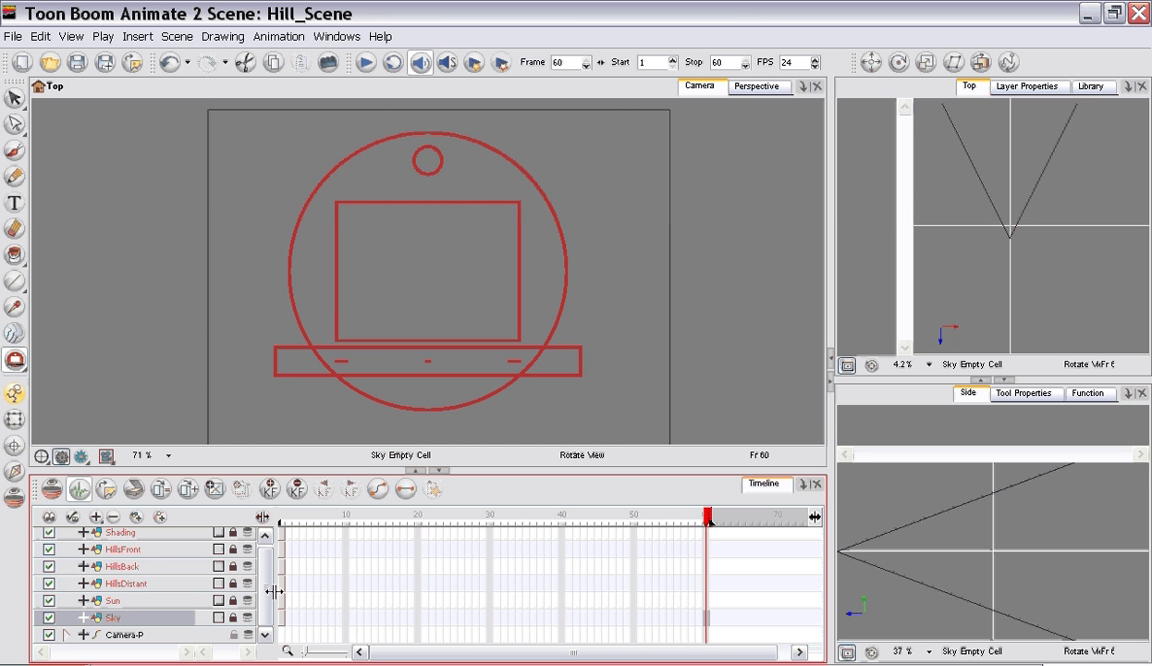
key("ctrl+a")
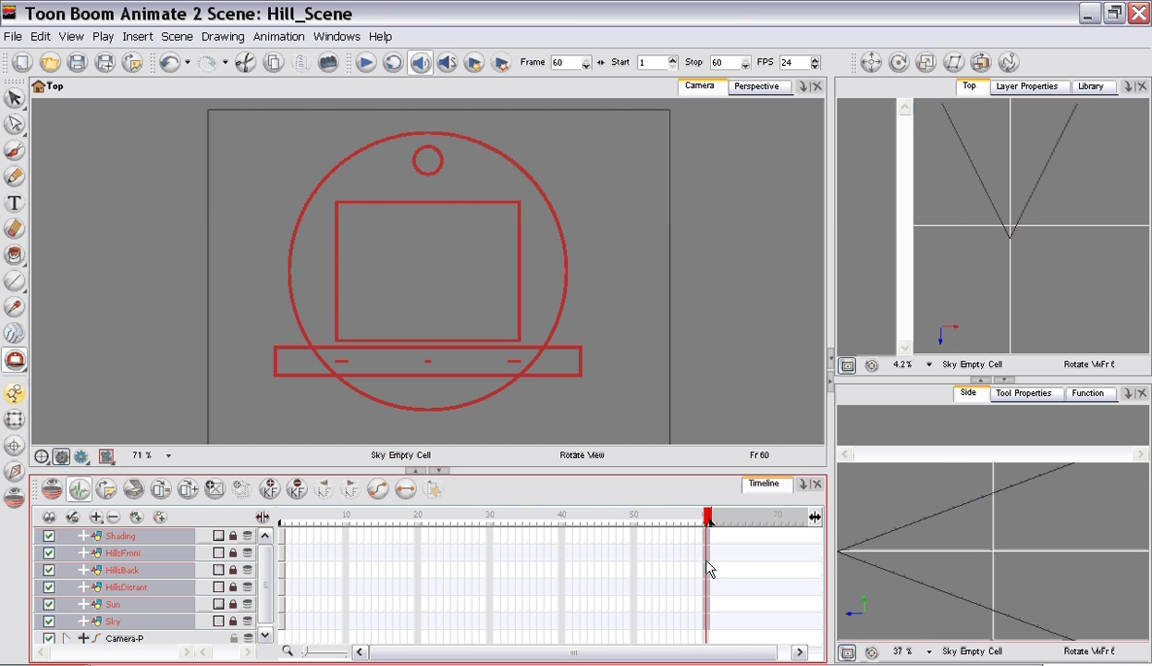
key("F5")
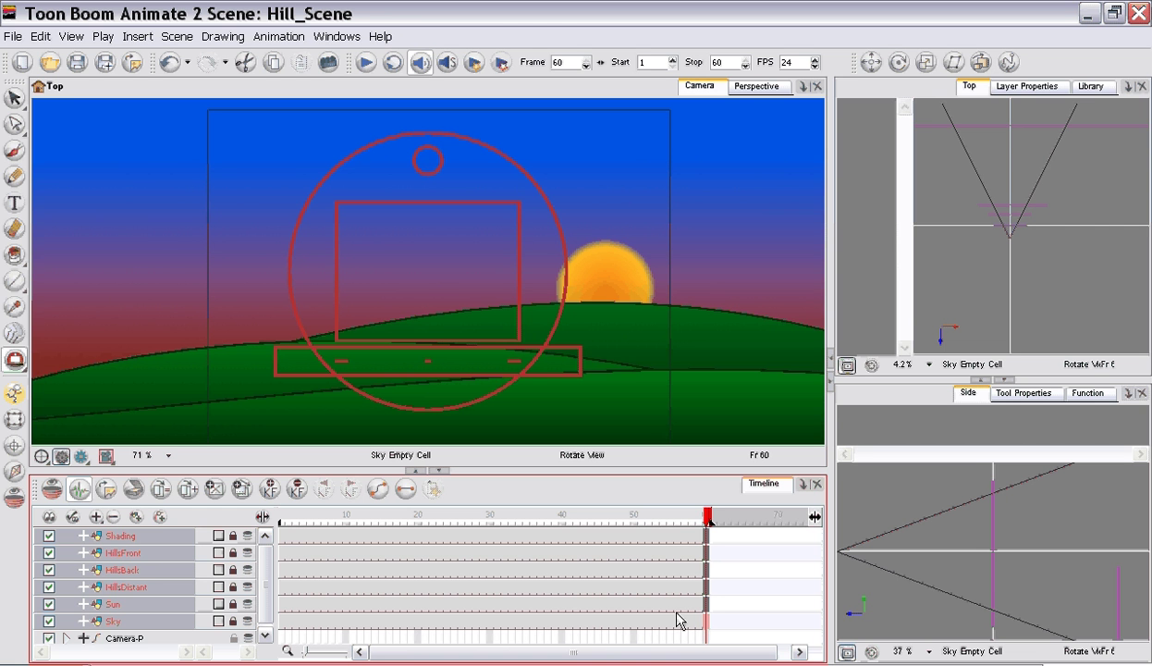
left_click_drag(709, 519, 247, 513)
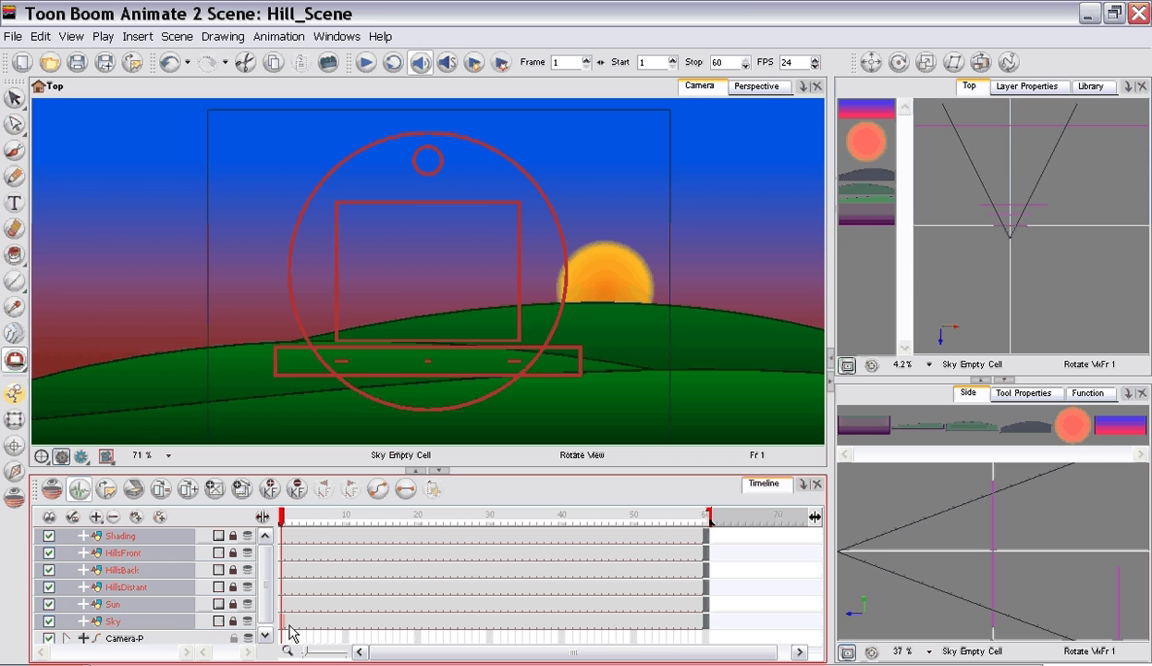
Select the Camera-P peg and drag the camera left in the Camera view for the opening frame.
left_click(205, 639)
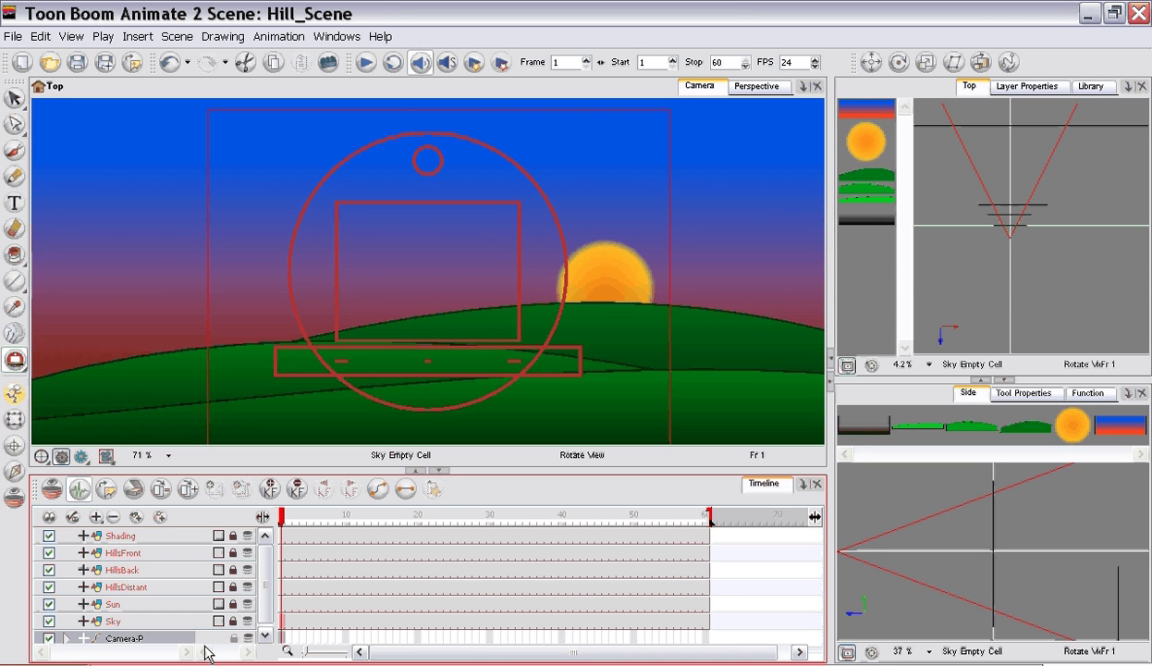
left_click(17, 363)
left_click(47, 360)
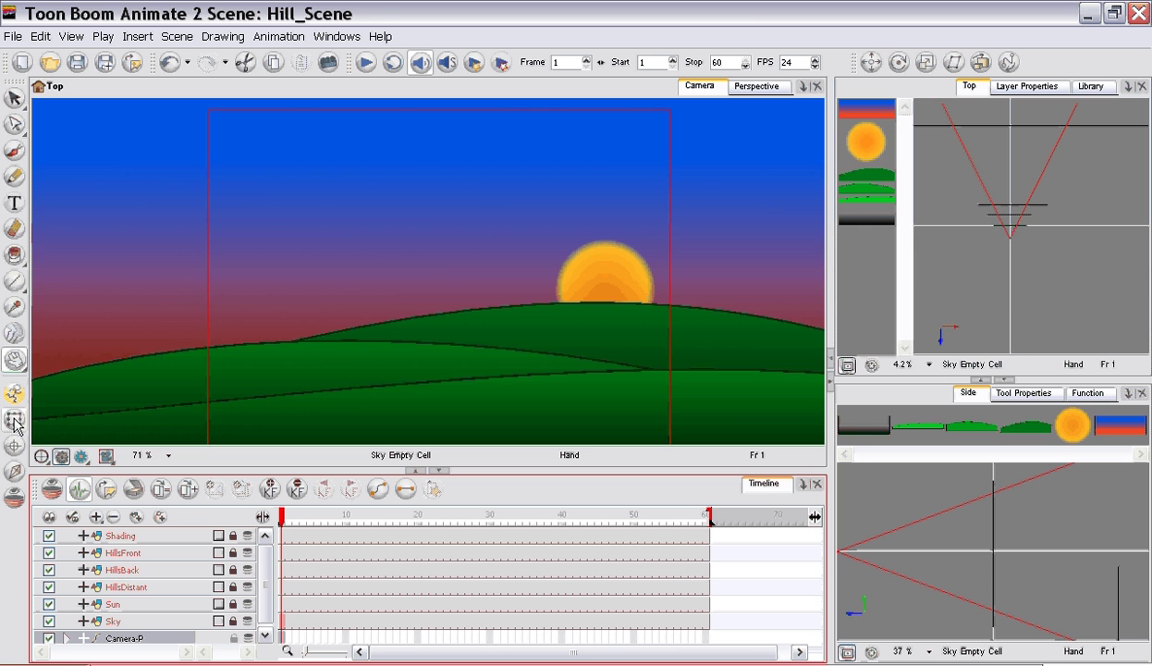
left_click(14, 422)
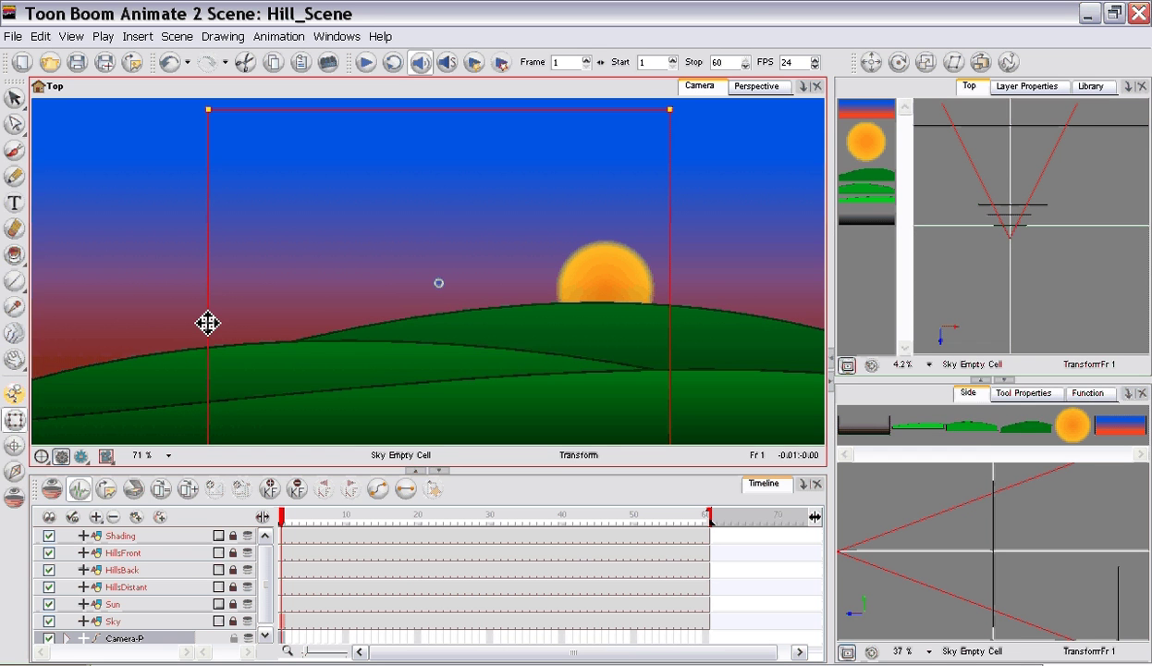
left_click_drag(207, 323, 32, 323)
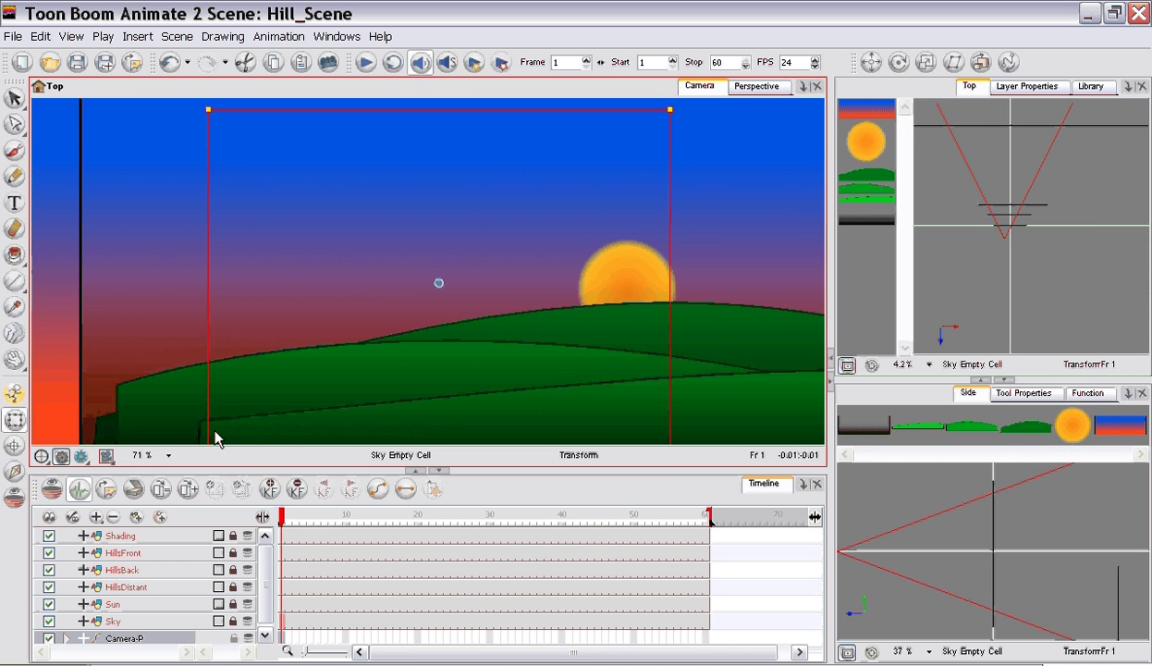
In Animate mode, keyframe Camera-P moved right at frame 60, then scrub back to preview the pan.
left_click(14, 395)
left_click(329, 520)
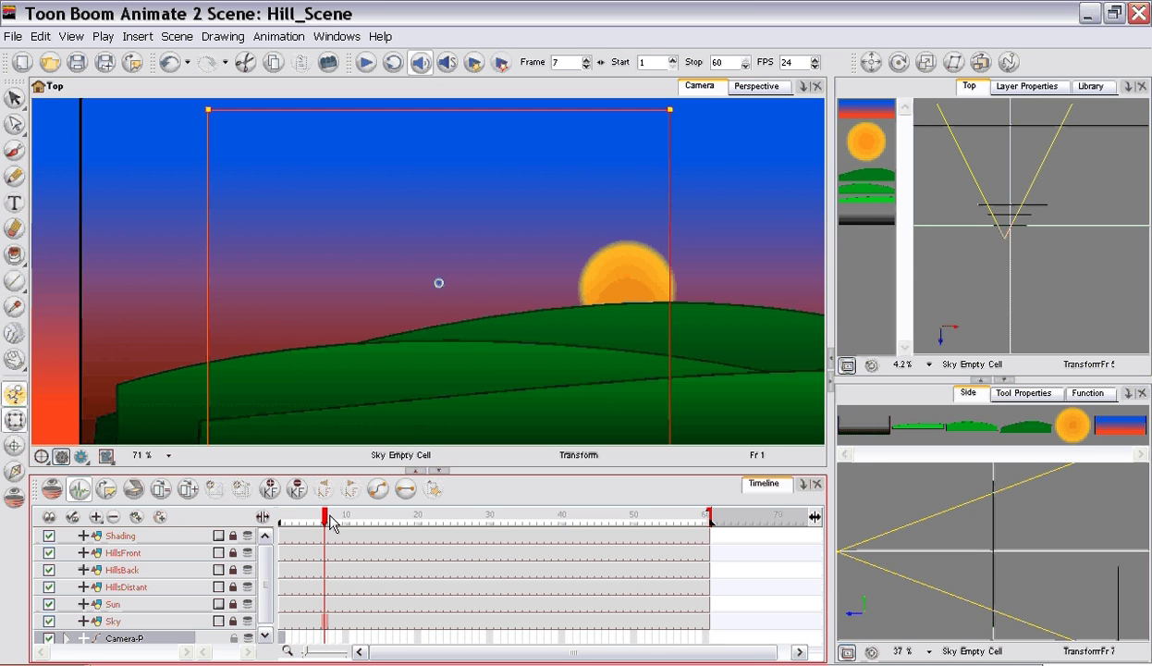
left_click_drag(331, 524, 707, 552)
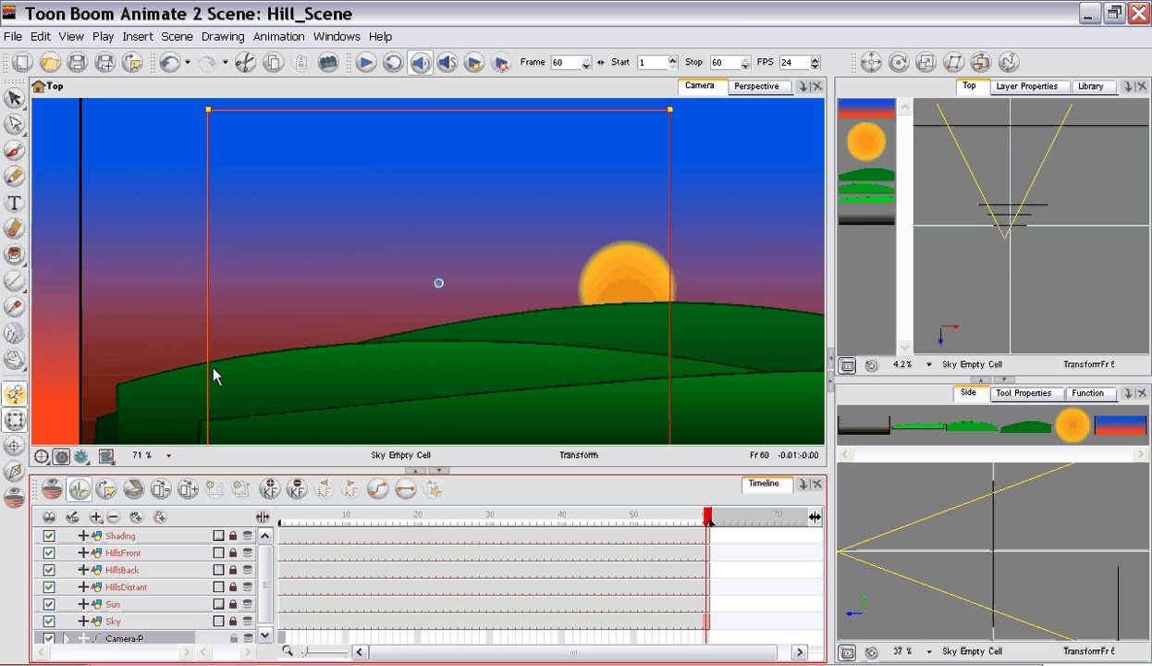
left_click_drag(215, 375, 653, 378)
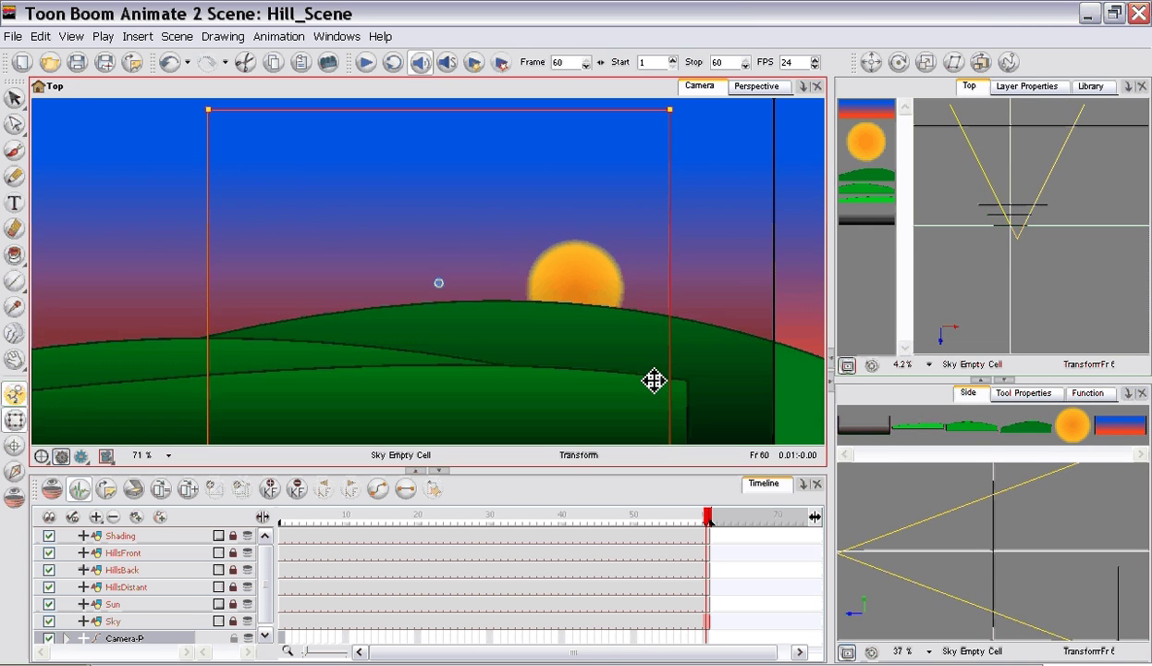
left_click(711, 523)
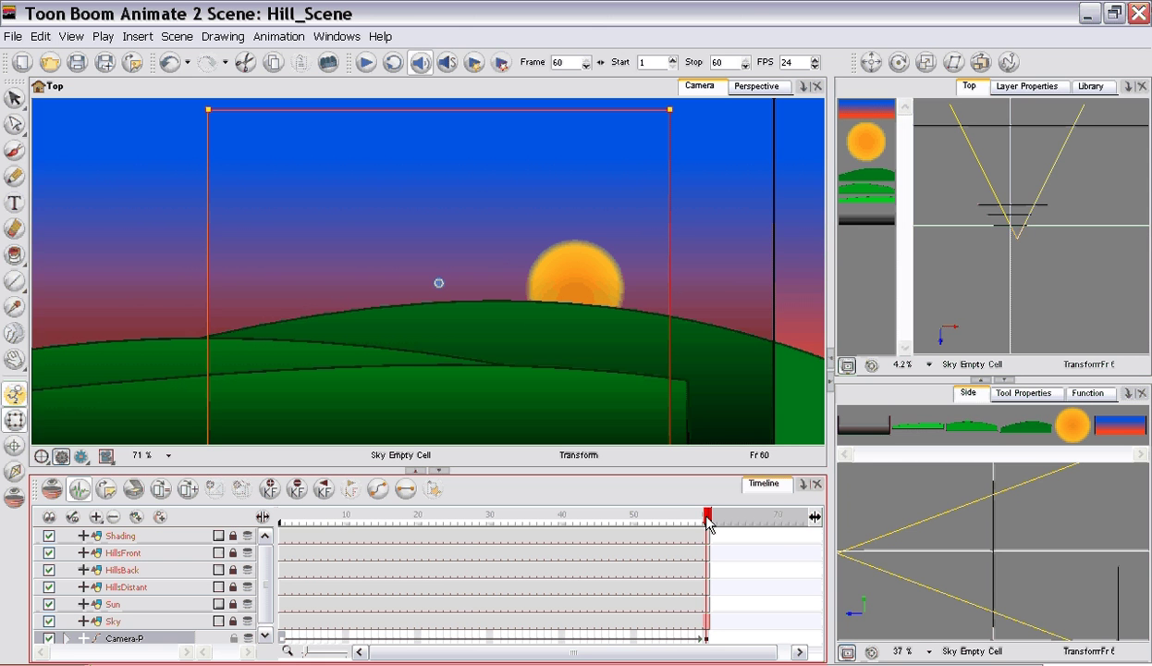
left_click_drag(709, 524, 648, 515)
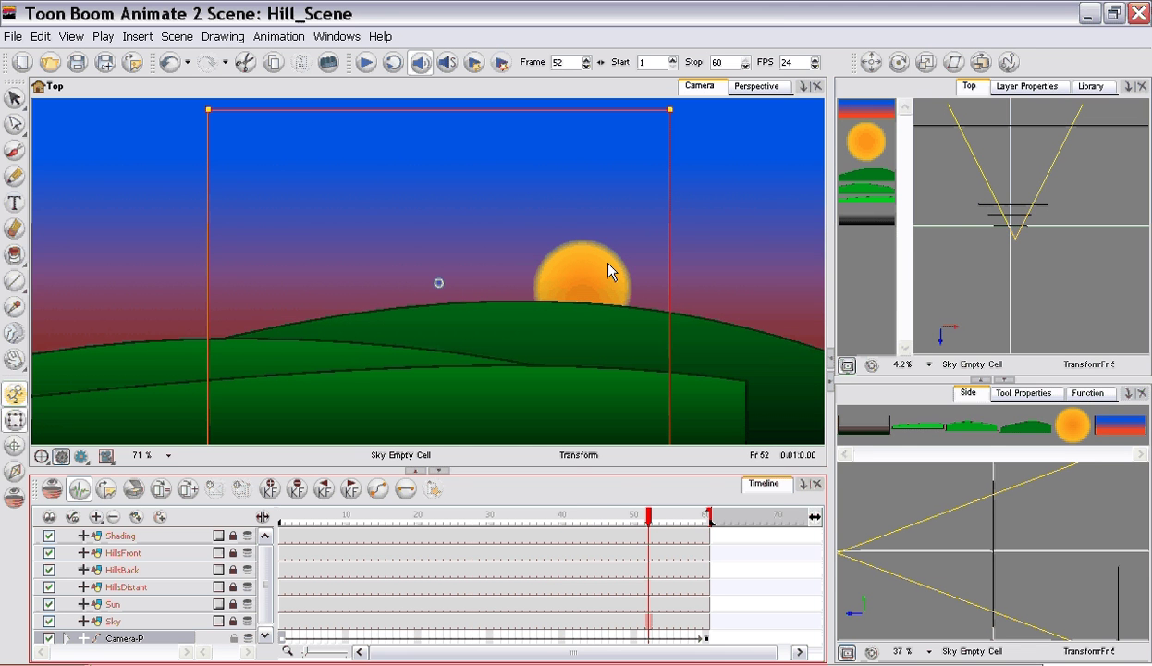